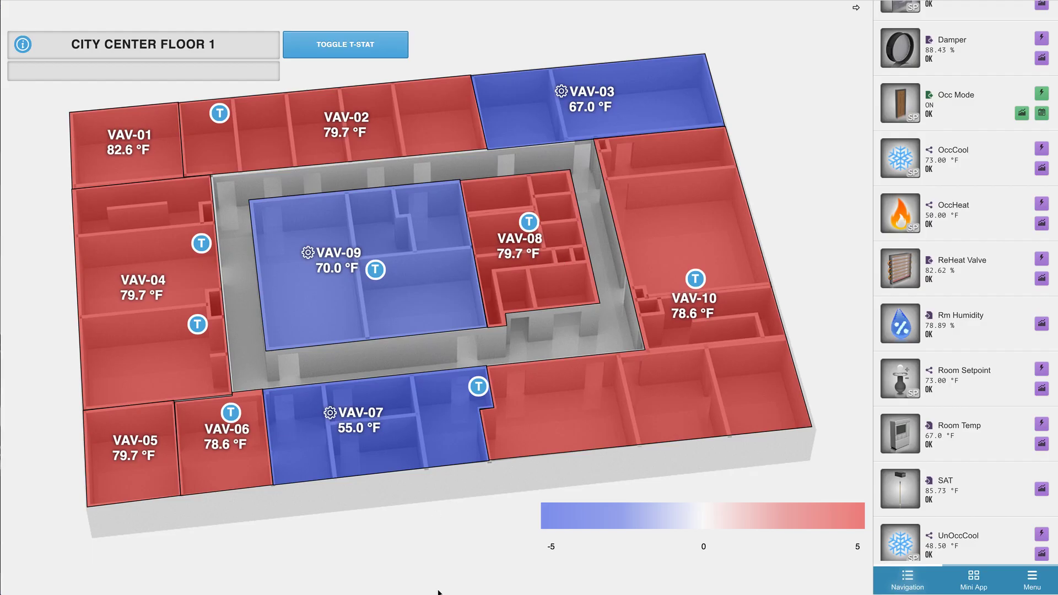
- Toggle the thermostat markers on City Center Floor 1 off and on, then bring up the app menu
click(365, 47)
click(365, 48)
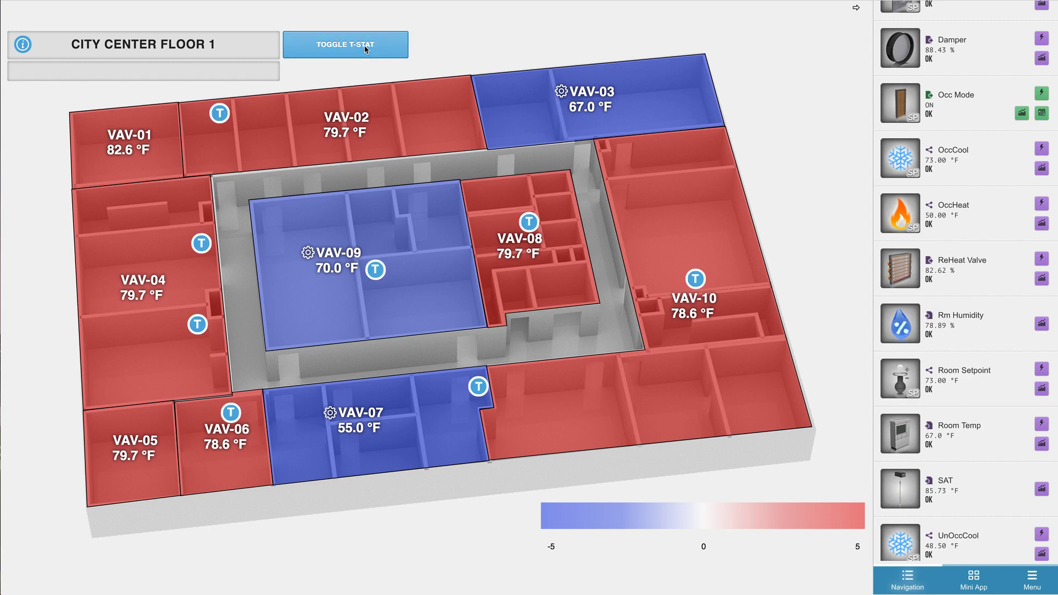
click(366, 48)
click(365, 48)
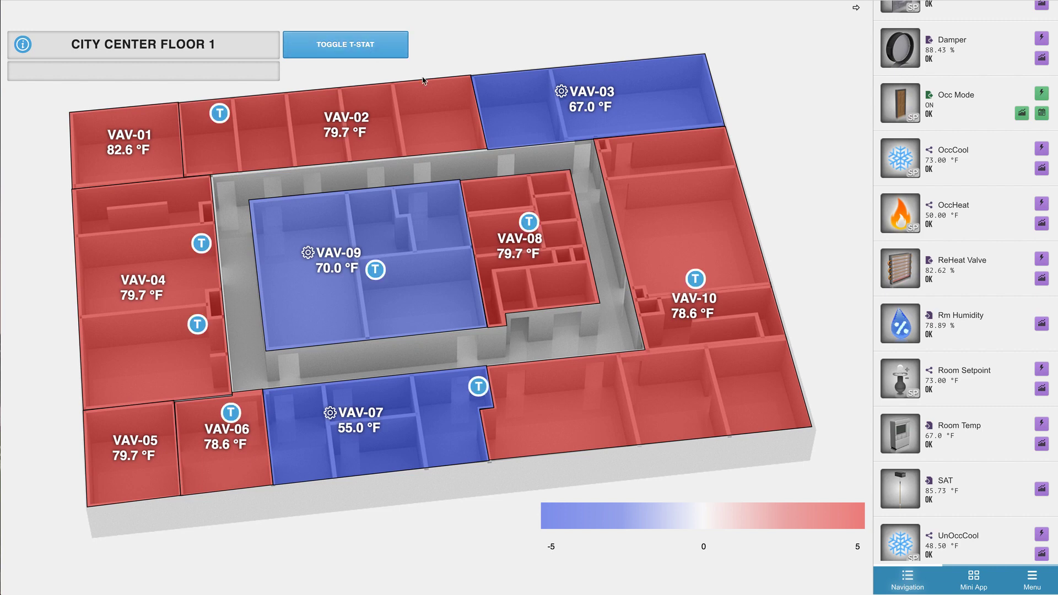
click(1032, 578)
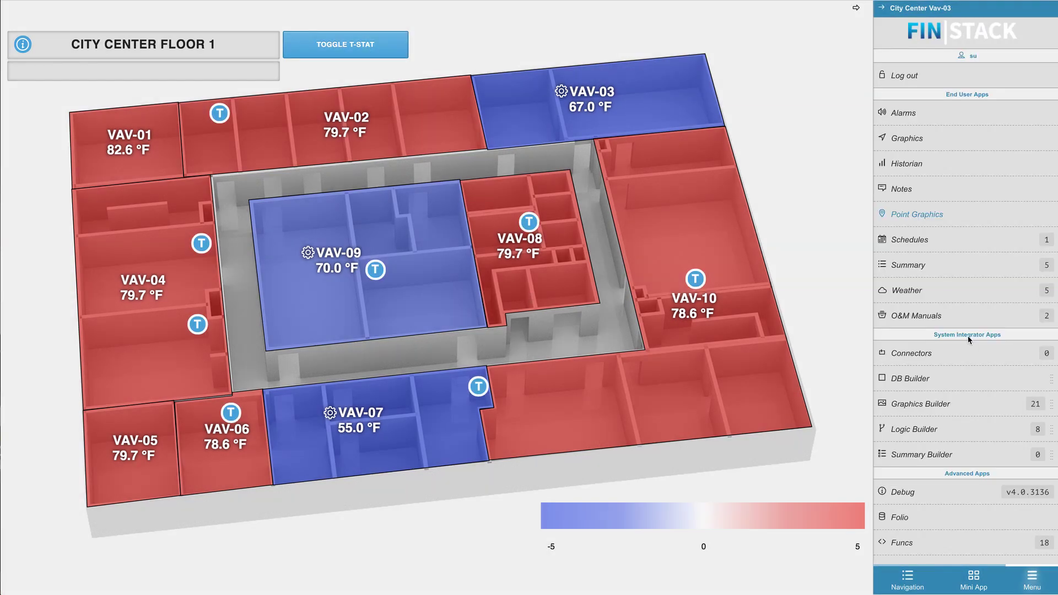
- Launch Graphics Builder and start a new blank graphic
mouse_move(936, 404)
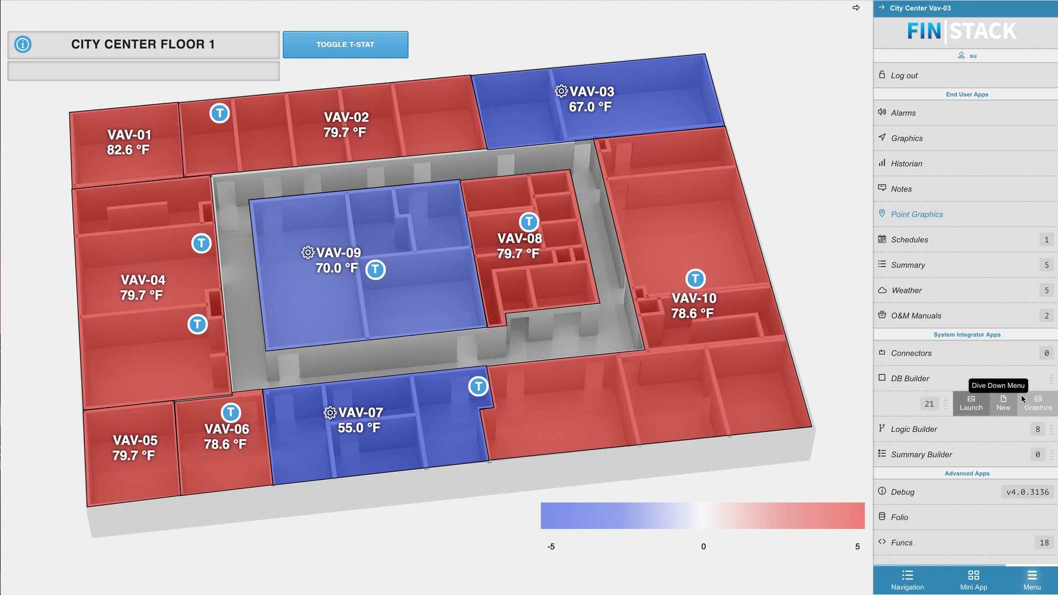
click(972, 403)
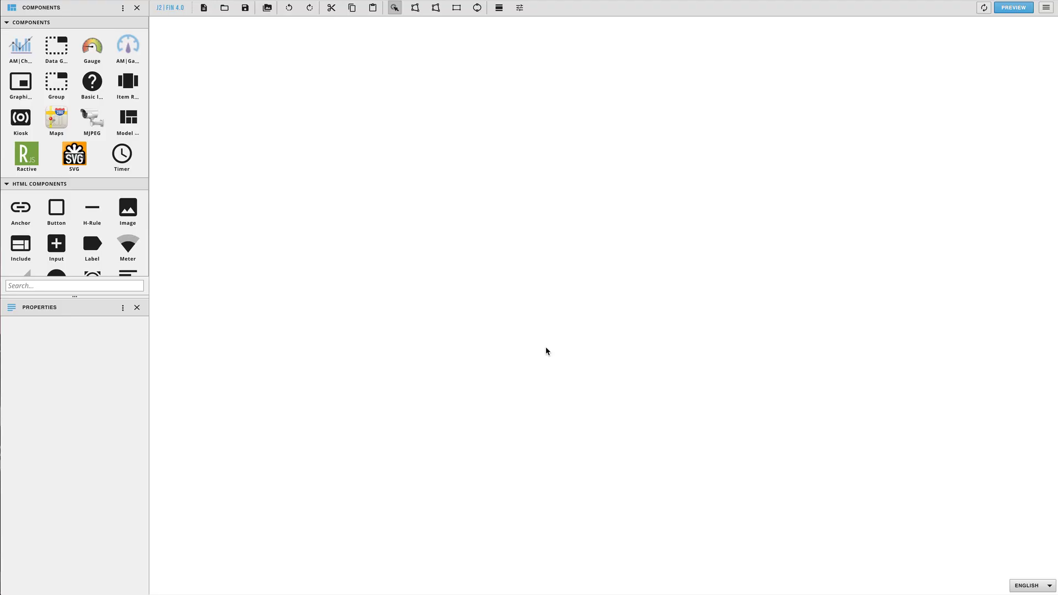
click(210, 8)
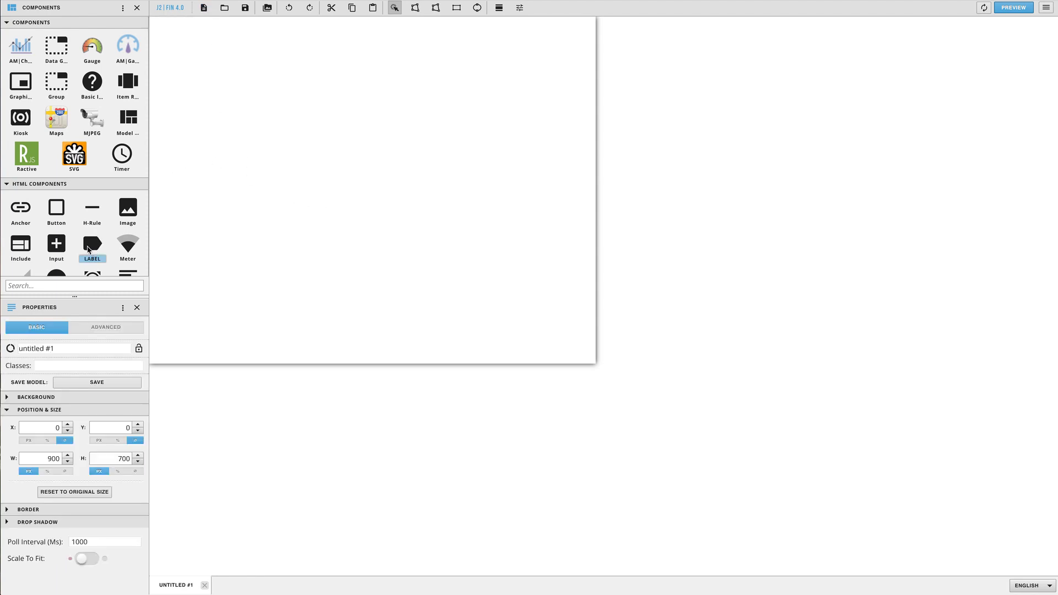
- Place a button at the top left, give it the Focused style, and label it 'Toggle Button'
drag(56, 208, 198, 90)
right_click(199, 87)
mouse_move(246, 170)
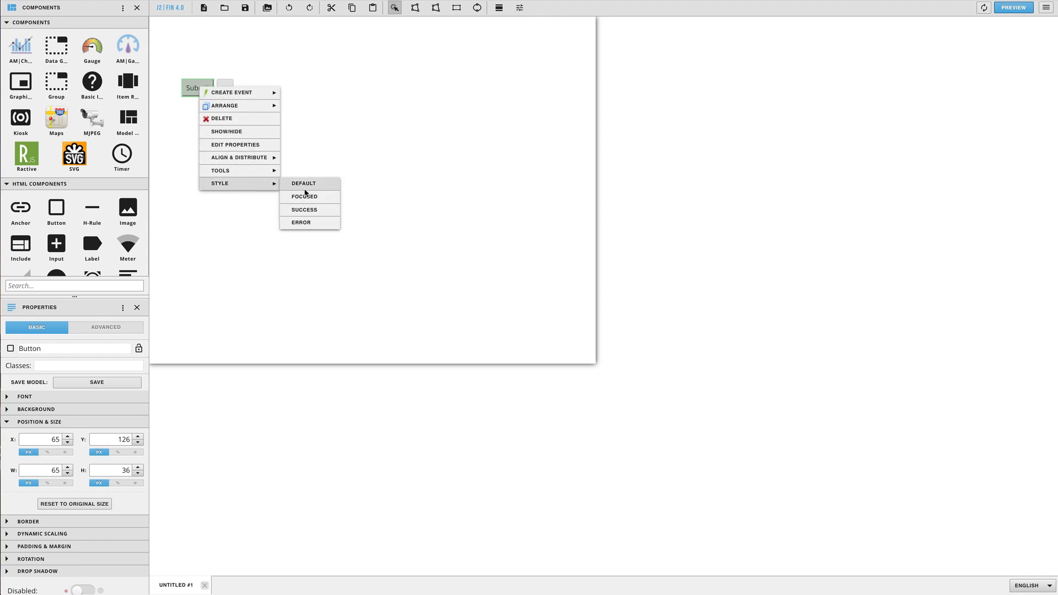
click(305, 194)
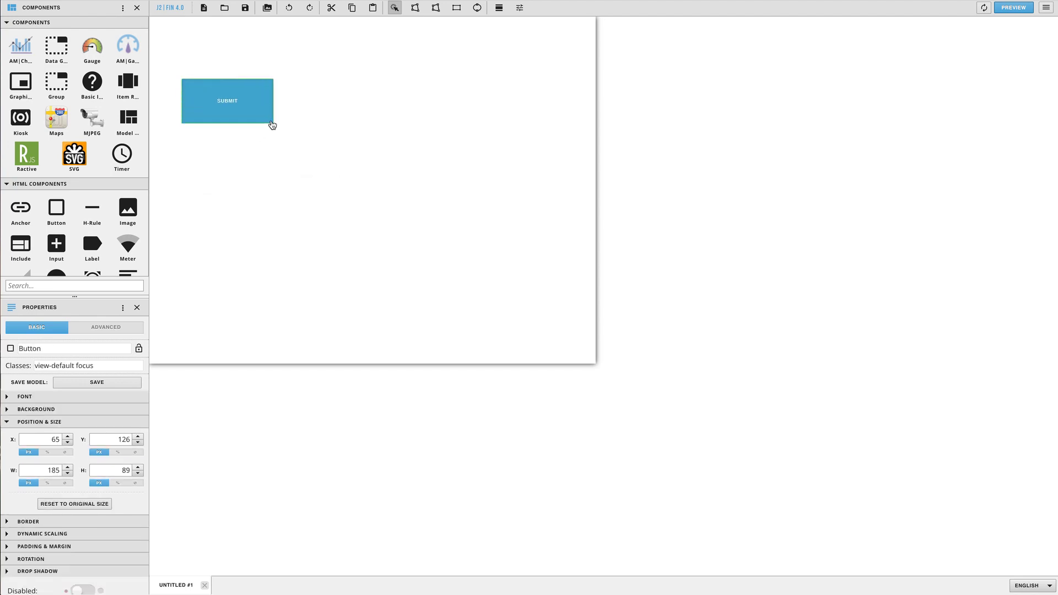
scroll(78, 562, down, 3)
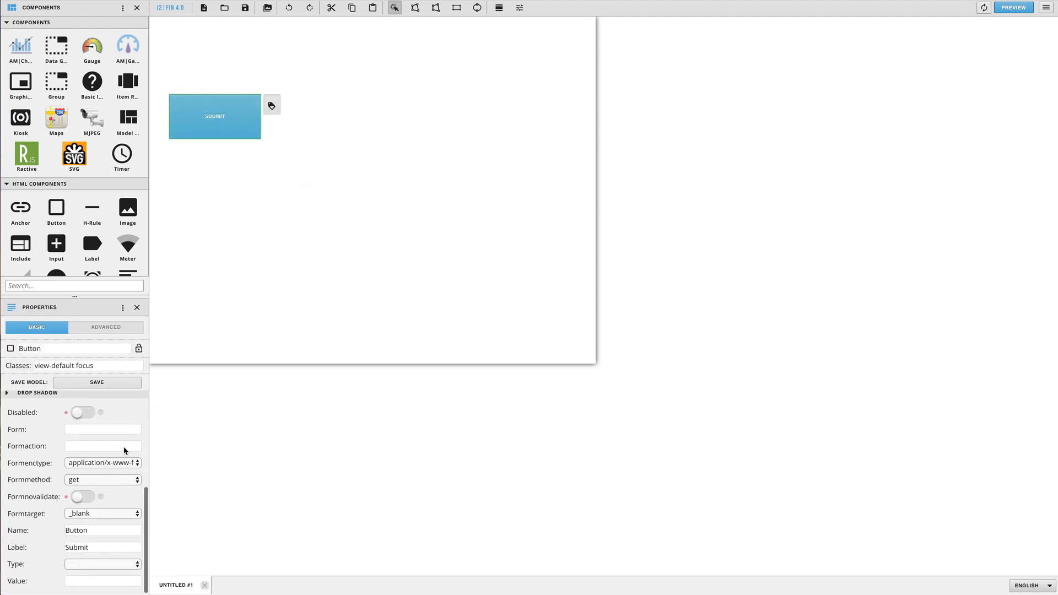
click(22, 542)
text(Toggle Button)
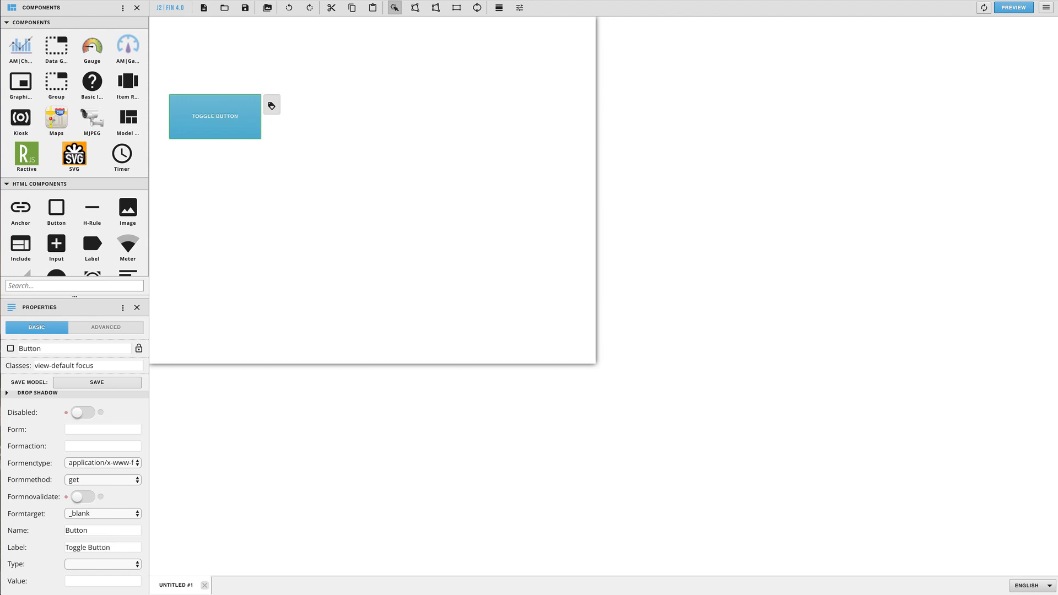
click(159, 405)
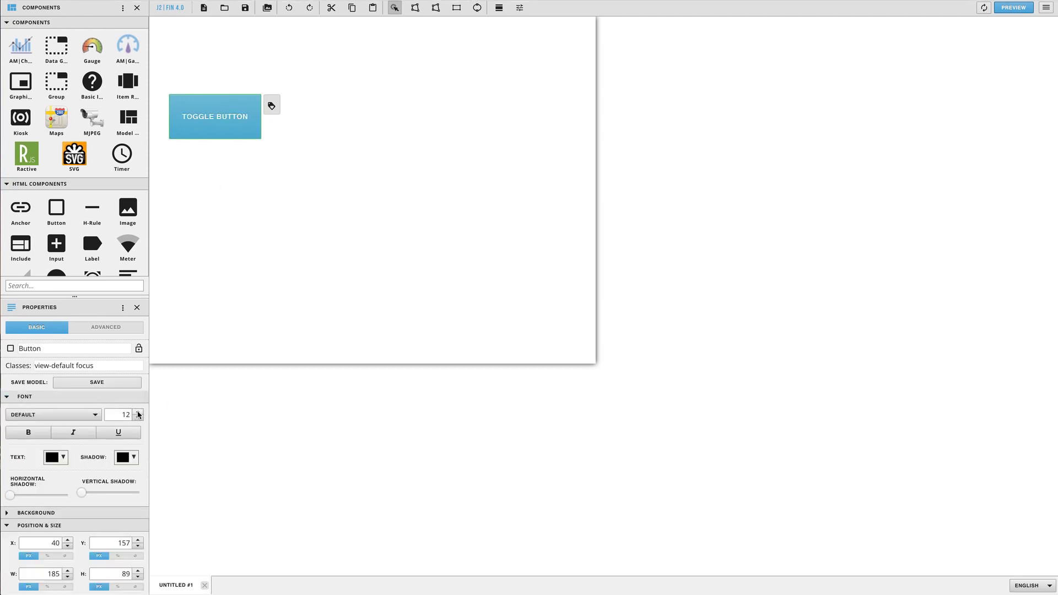
- Place a text label, the centrifugal fan image and a Power Meter gauge on the canvas
click(249, 128)
click(303, 222)
drag(92, 243, 392, 85)
scroll(113, 241, down, 15)
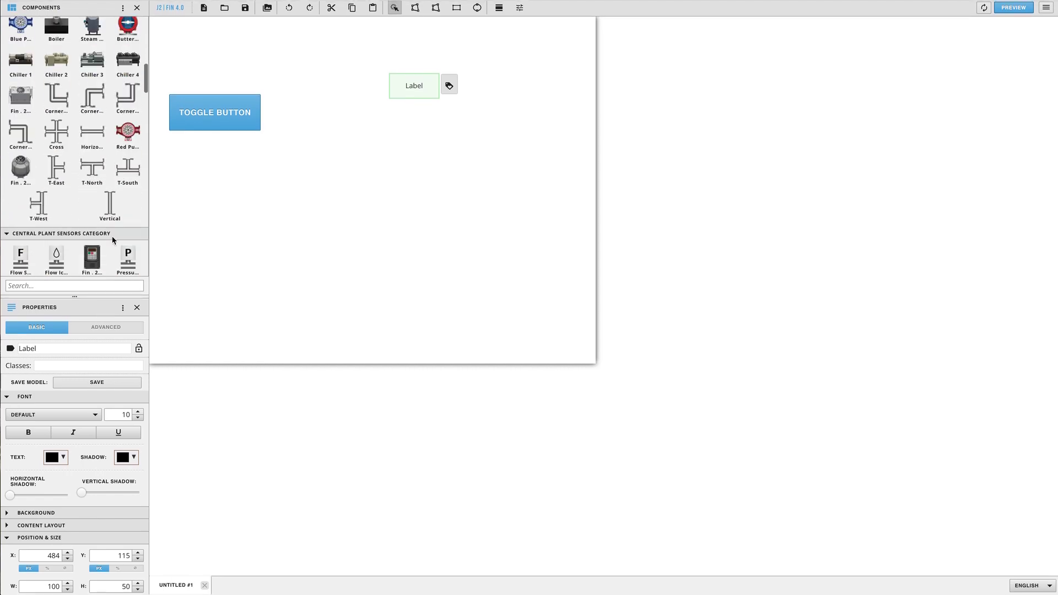
scroll(113, 241, down, 5)
drag(56, 168, 418, 152)
scroll(94, 152, up, 3)
scroll(93, 152, up, 15)
drag(92, 49, 433, 252)
- Give the text label the class 'view-superman-labvel'
click(438, 94)
click(438, 95)
click(93, 366)
text(view-superman-labvel)
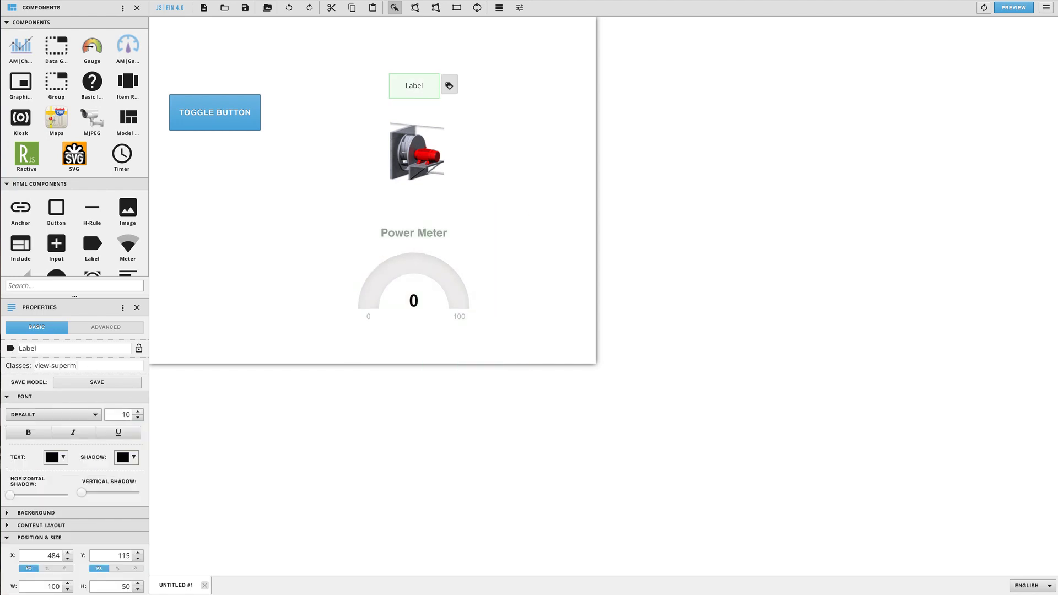
click(436, 88)
click(315, 205)
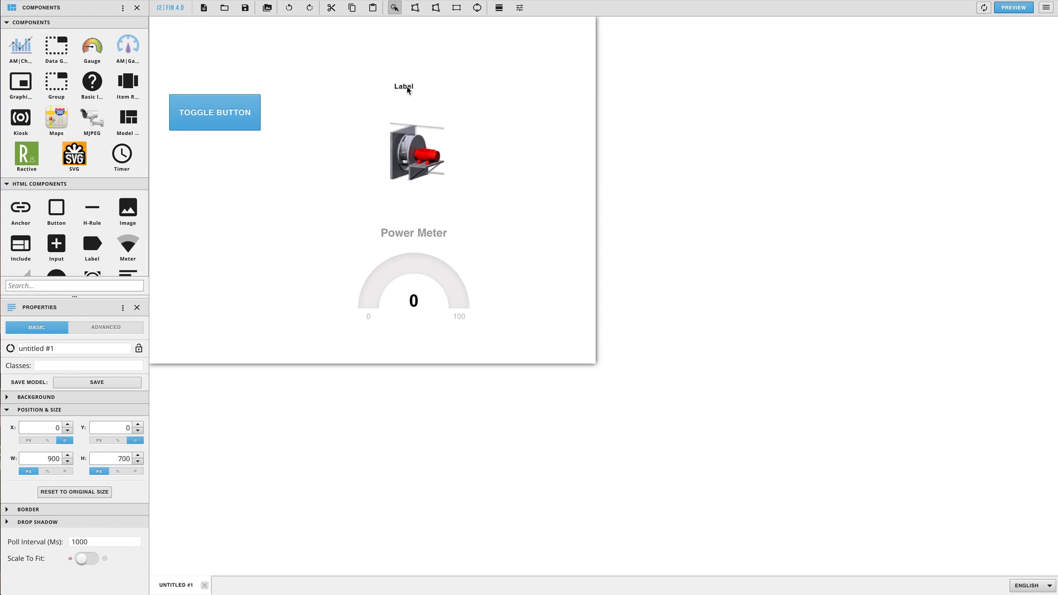
click(229, 112)
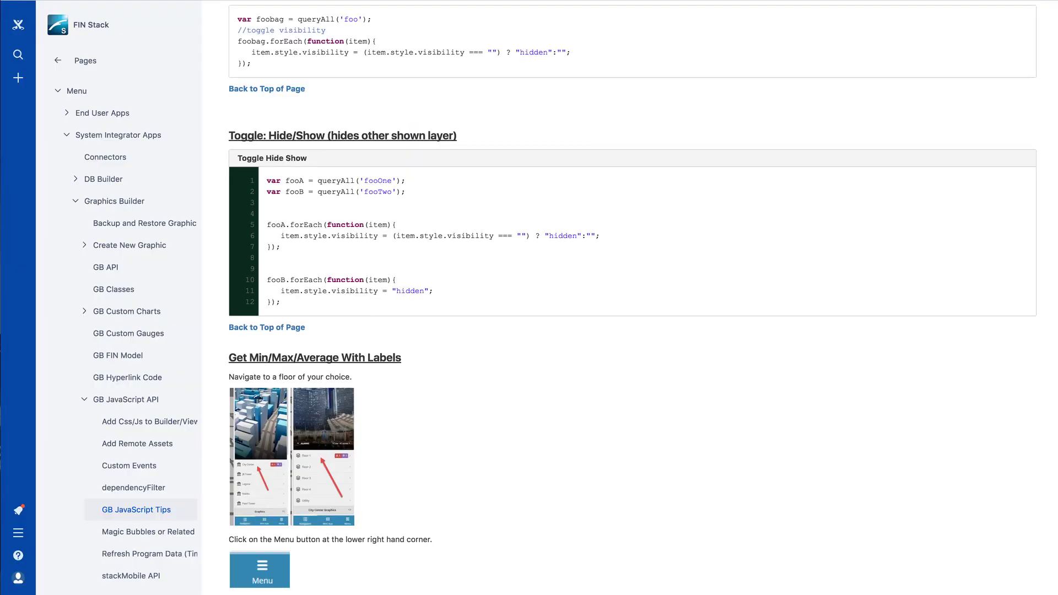
- Select the whole Toggle: Hide/Show code block on the GB JavaScript Tips page and copy it
scroll(449, 233, up, 3)
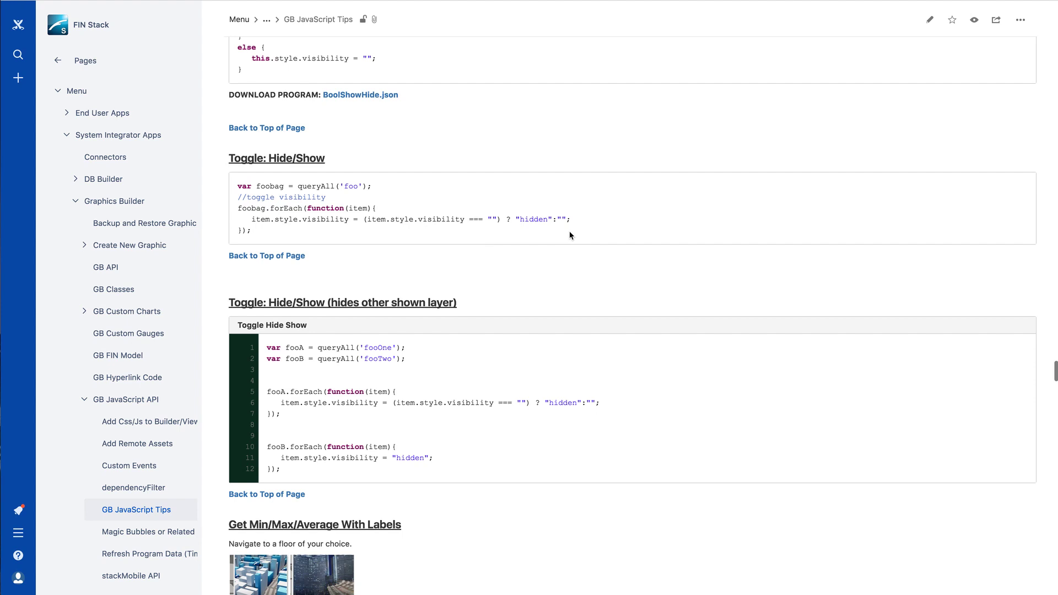
drag(570, 235, 243, 186)
click(280, 209)
drag(573, 234, 237, 186)
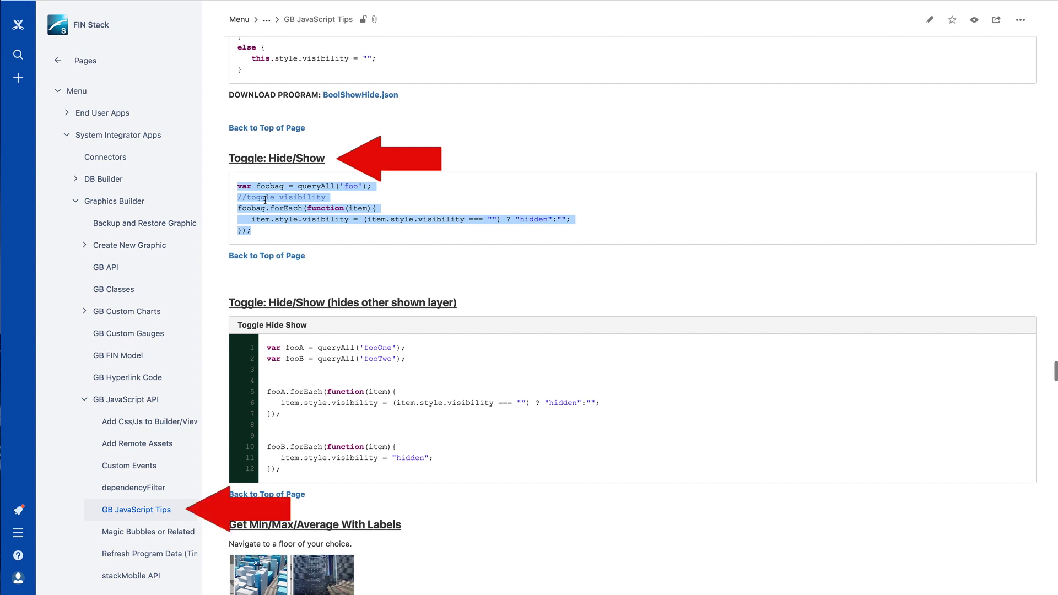
right_click(295, 217)
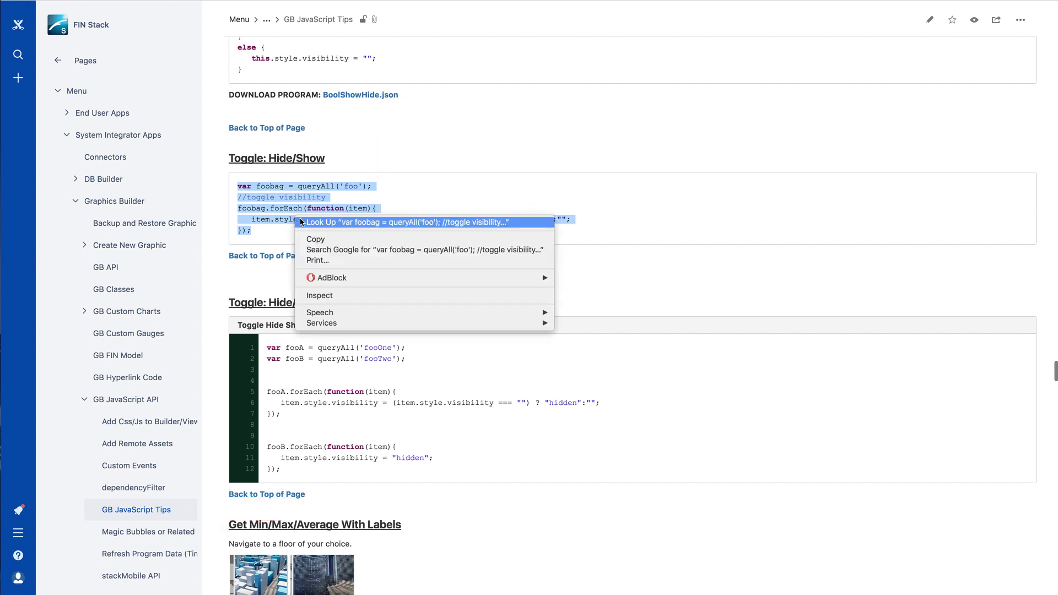
click(328, 241)
click(425, 177)
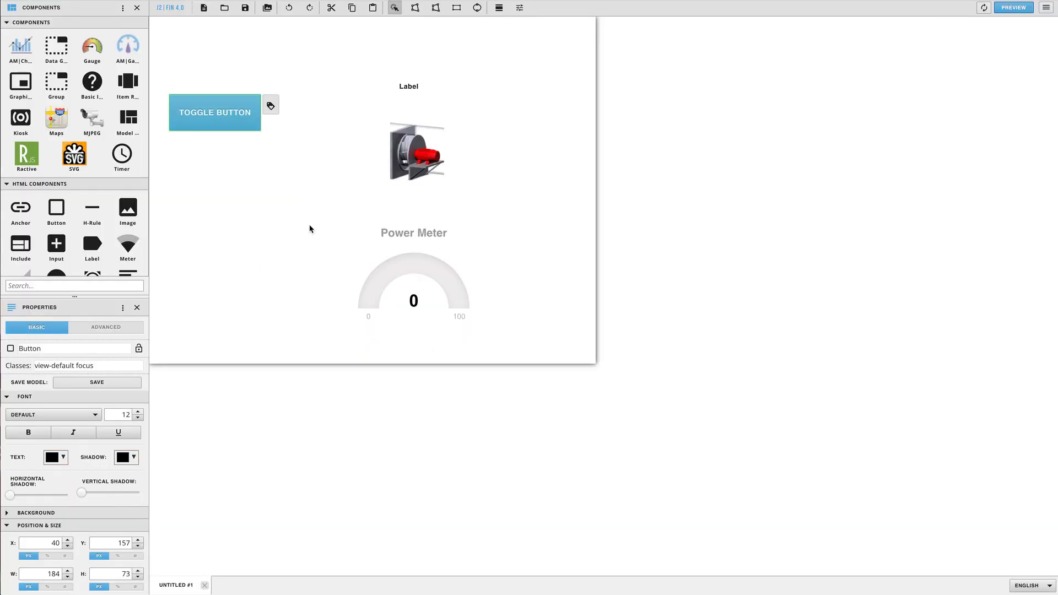
- Switch the side panel to the Programs list and create a new program
click(231, 133)
click(230, 126)
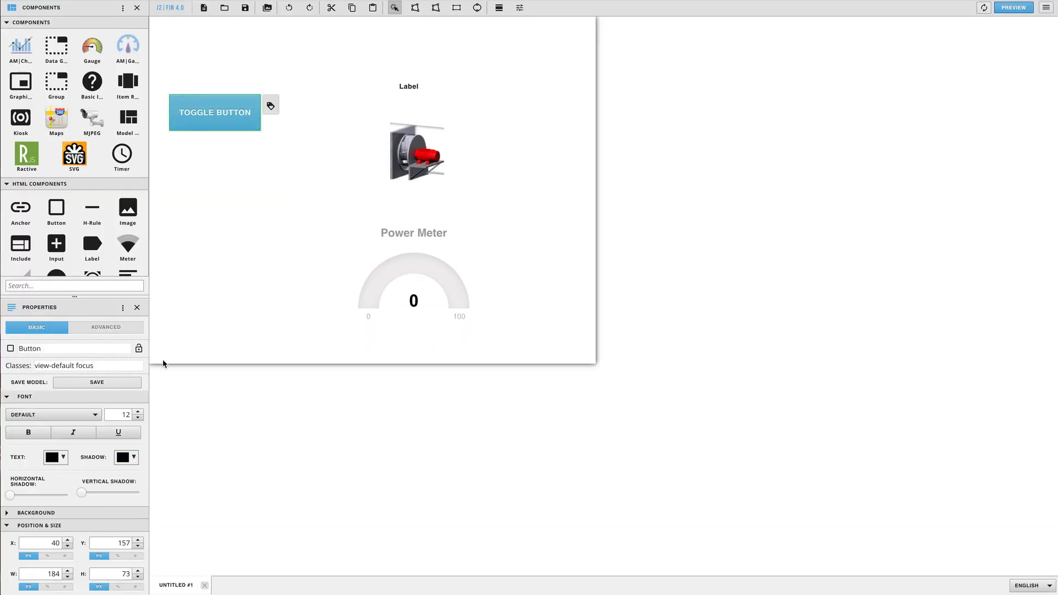
click(122, 308)
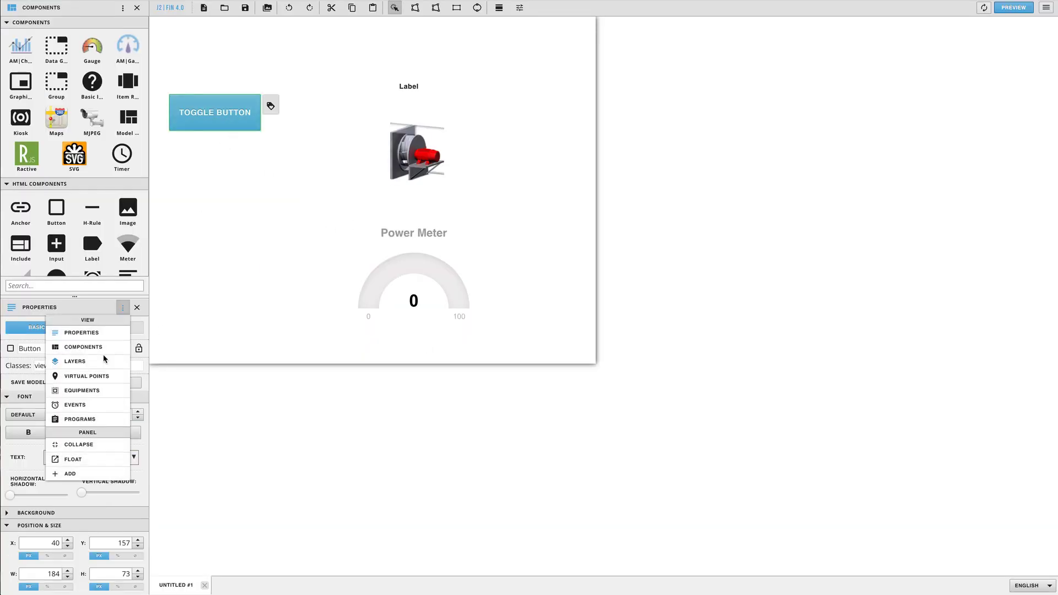
click(87, 423)
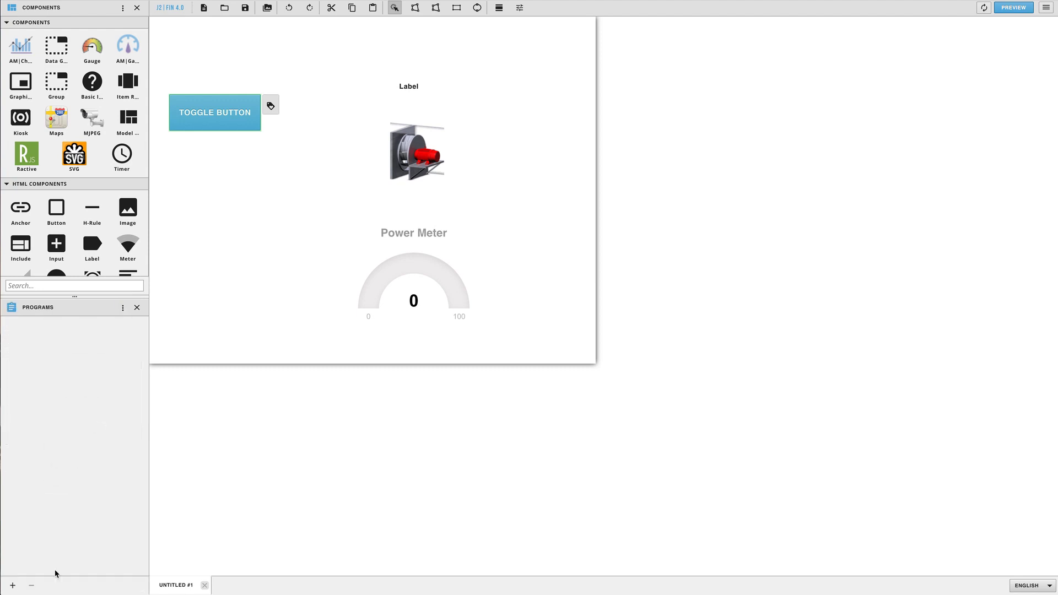
click(13, 586)
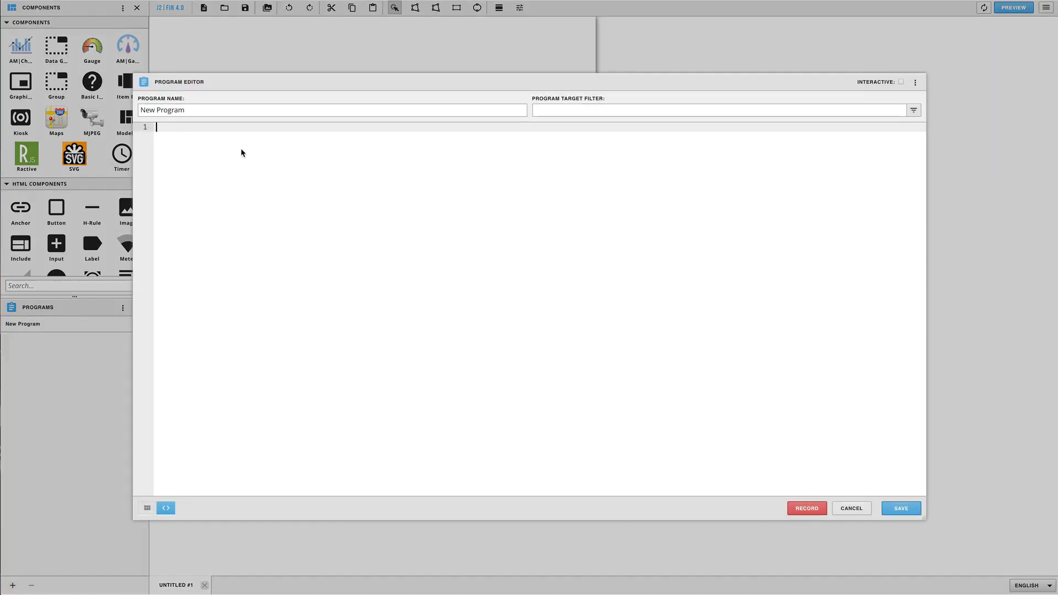
- Name the program 'Toggle Program' and paste the copied toggle code into its editor
click(209, 112)
key(ctrl+shift+Left)
key(ctrl+shift+Left)
text(Toggle Program)
click(585, 114)
click(580, 201)
key(ctrl+v)
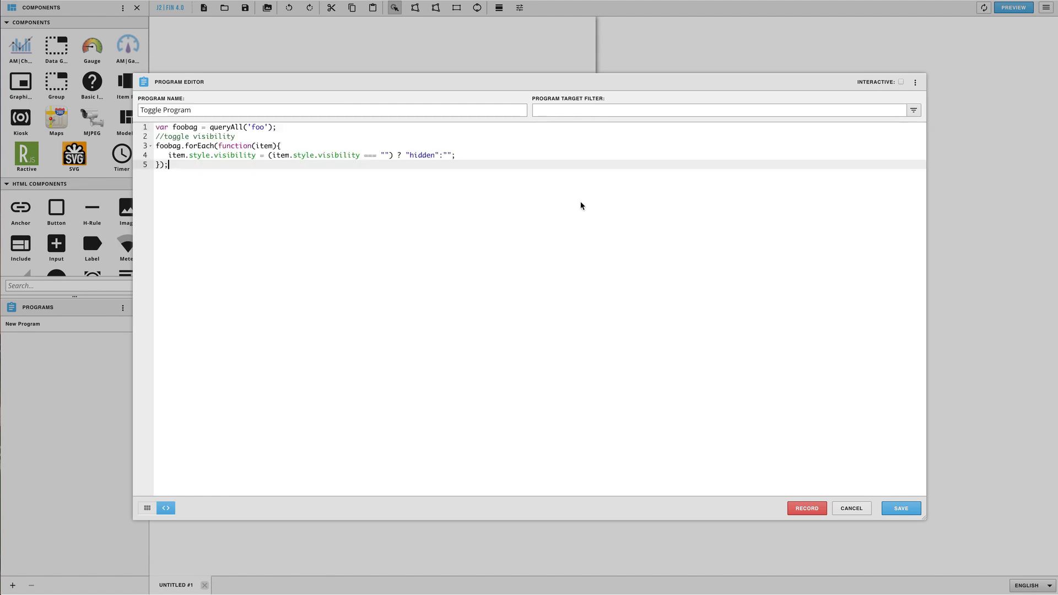
- Change the queryAll tag in the Toggle Program code from 'foo' to 'toggleMe'
click(331, 131)
key(Return)
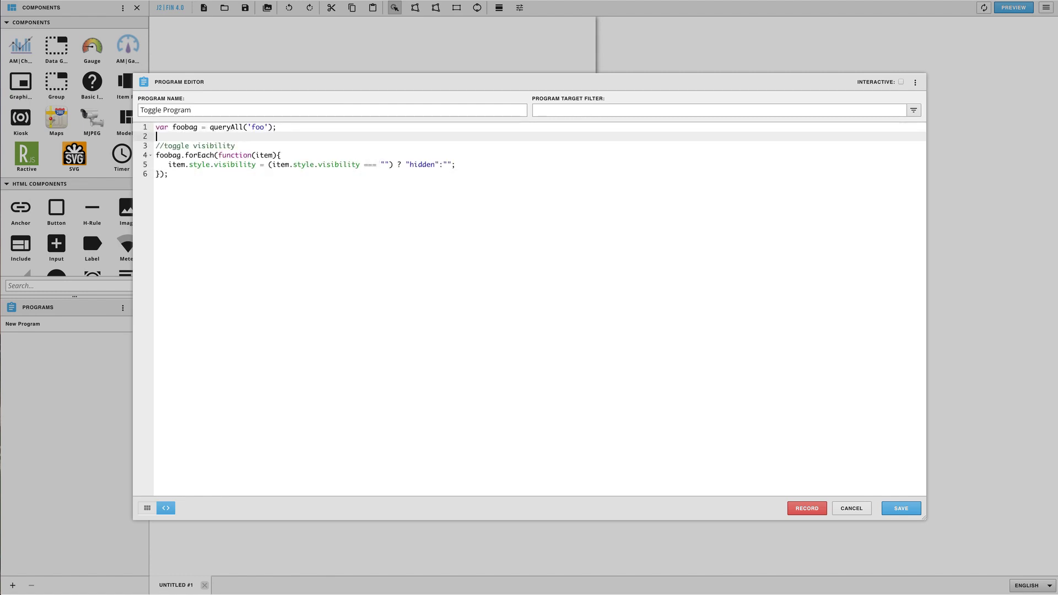
drag(266, 127, 256, 131)
double_click(262, 129)
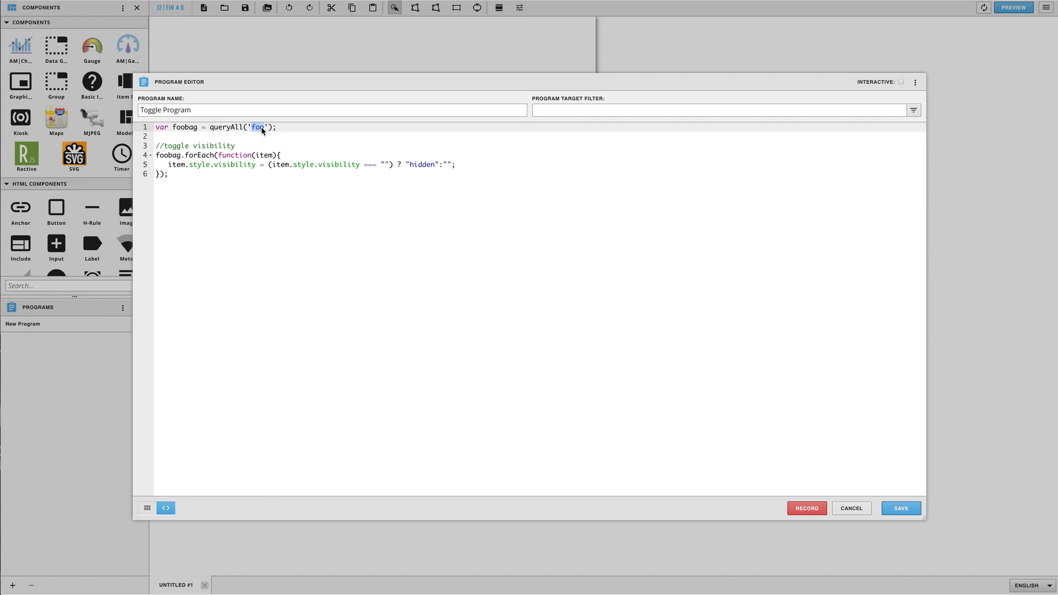
text(toggleMe)
click(302, 167)
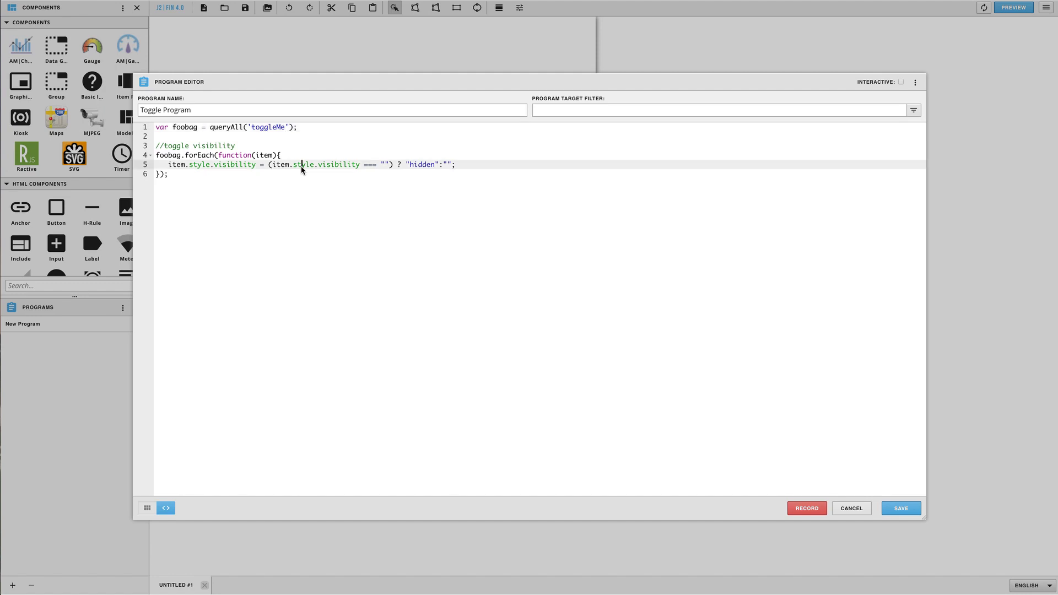
click(207, 155)
click(568, 252)
click(562, 108)
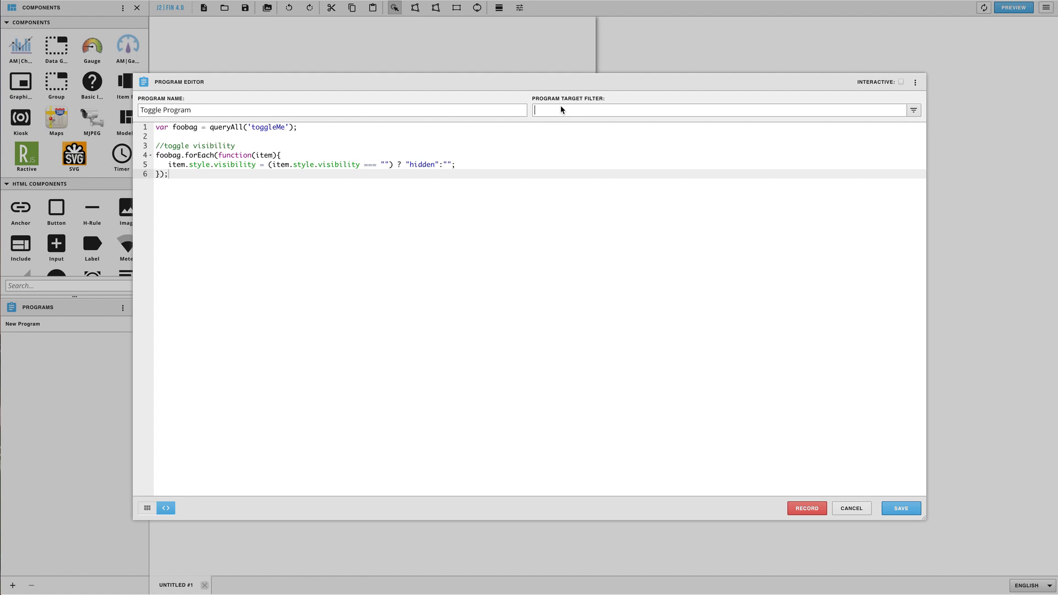
- Set the Program Target Filter to myButton
text(myButton)
drag(583, 111, 532, 111)
click(589, 115)
- Make the program variable 'this' invoke the function on Mouse Events > Click, and save it
click(915, 82)
click(885, 121)
click(906, 142)
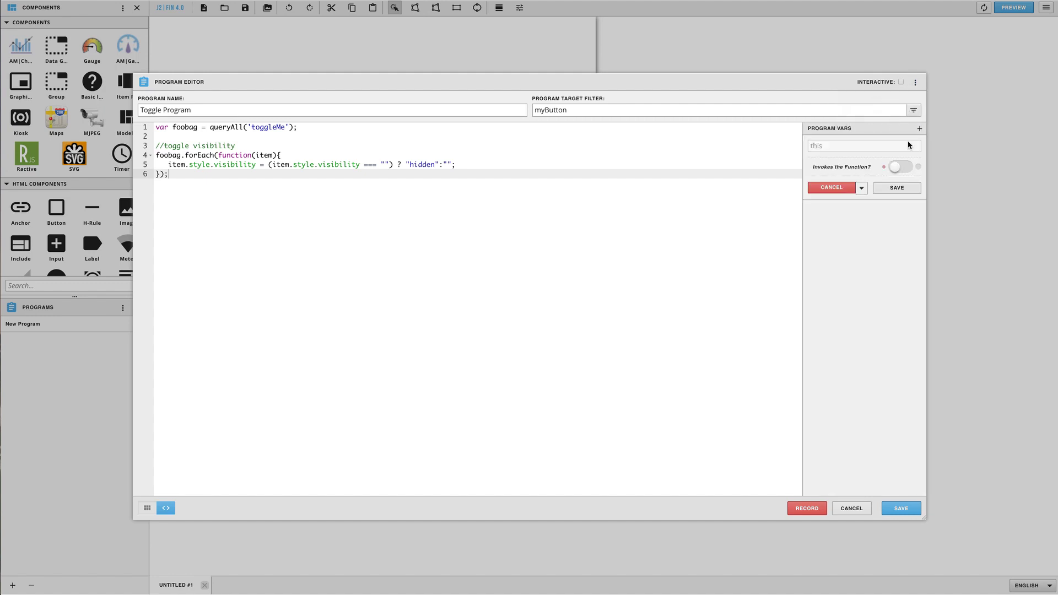
click(864, 190)
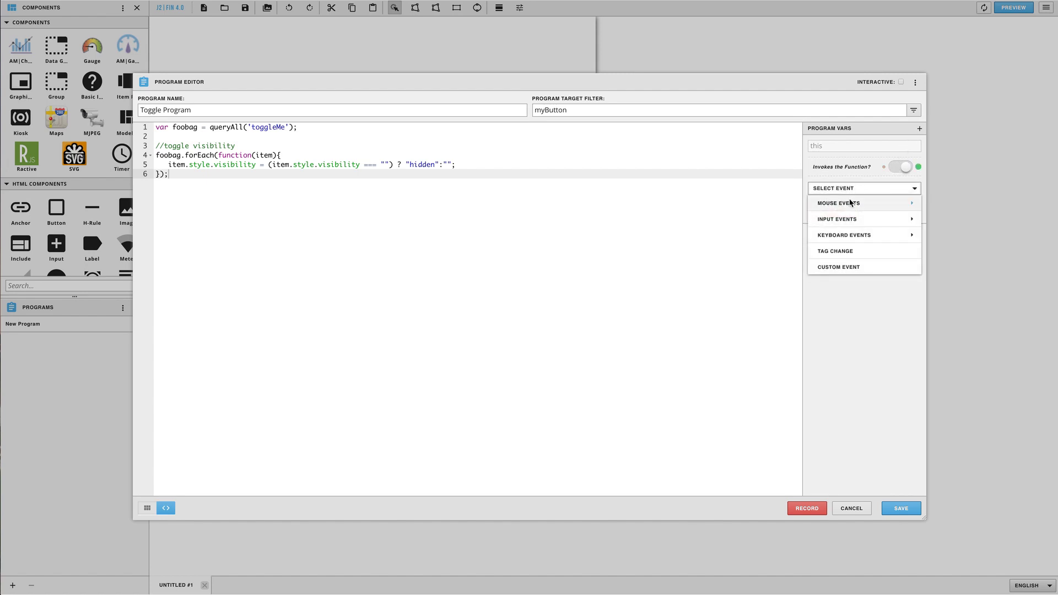
click(841, 202)
click(841, 221)
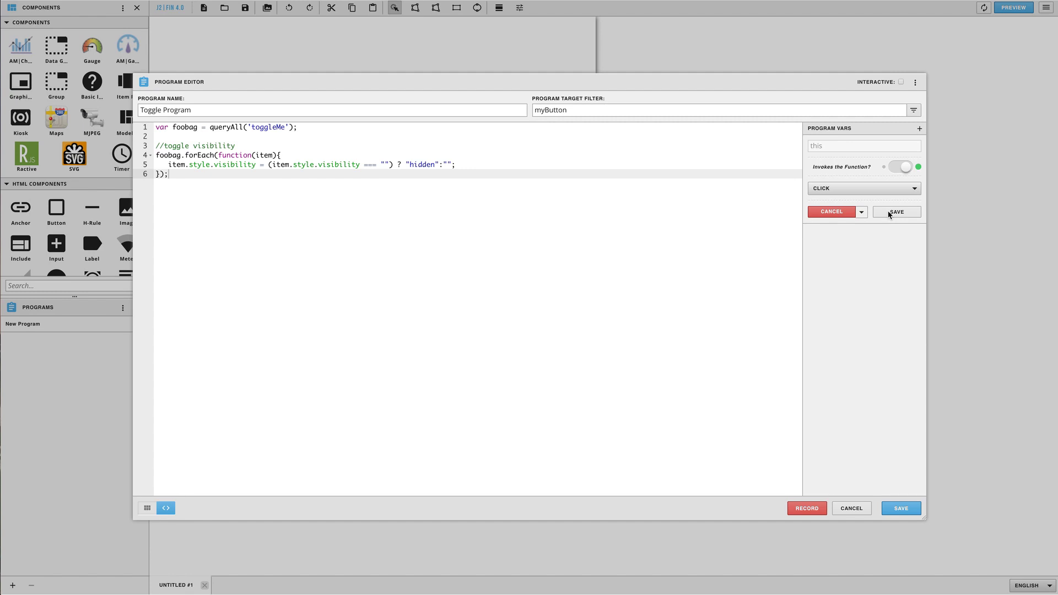
click(888, 212)
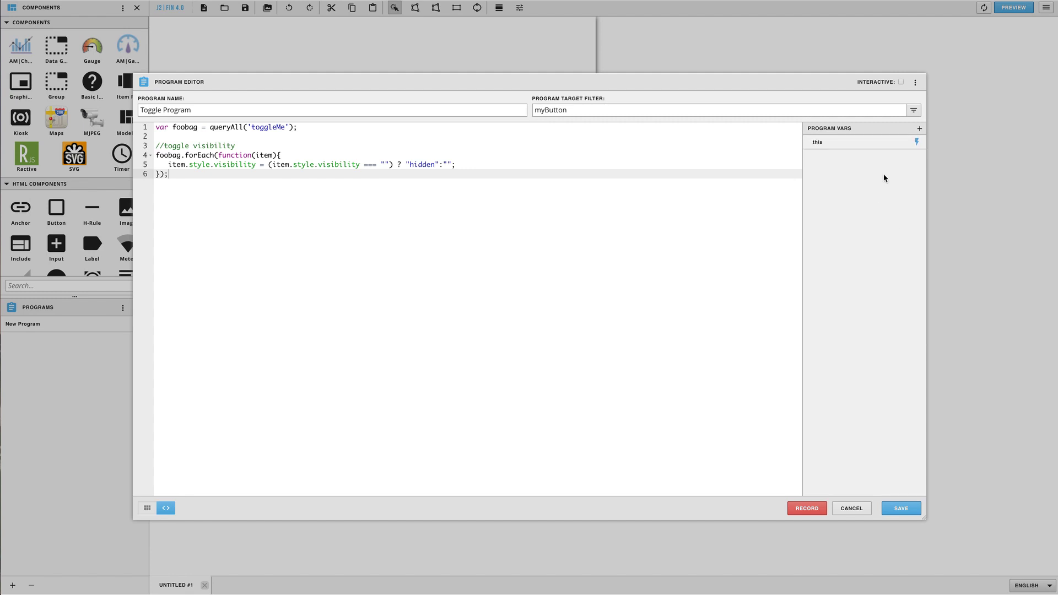
- Save the Toggle Program and close the Program Editor
click(910, 508)
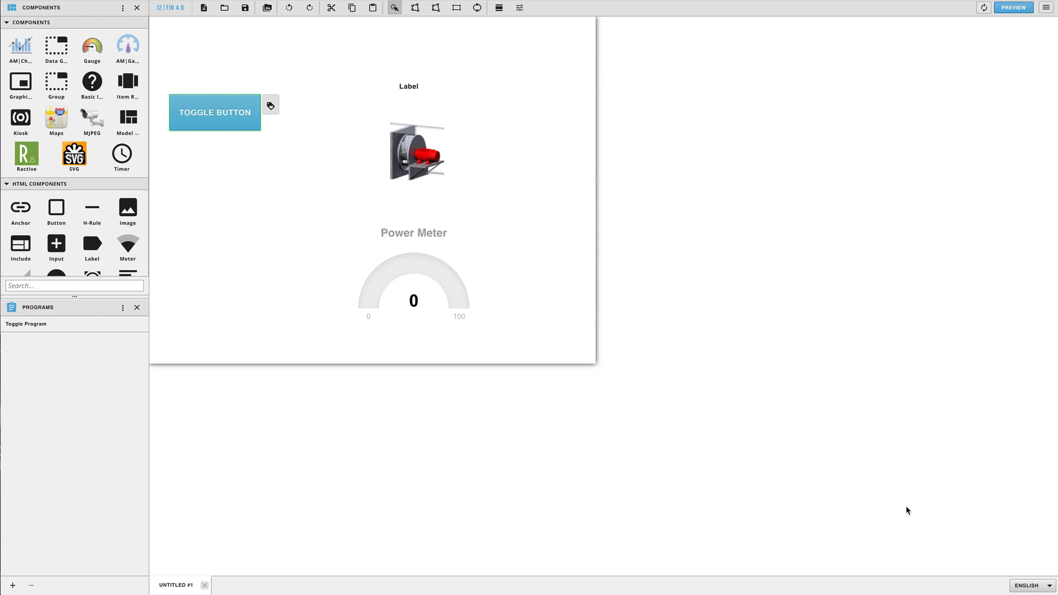
- Add the tag myButton to the Toggle Button
click(271, 105)
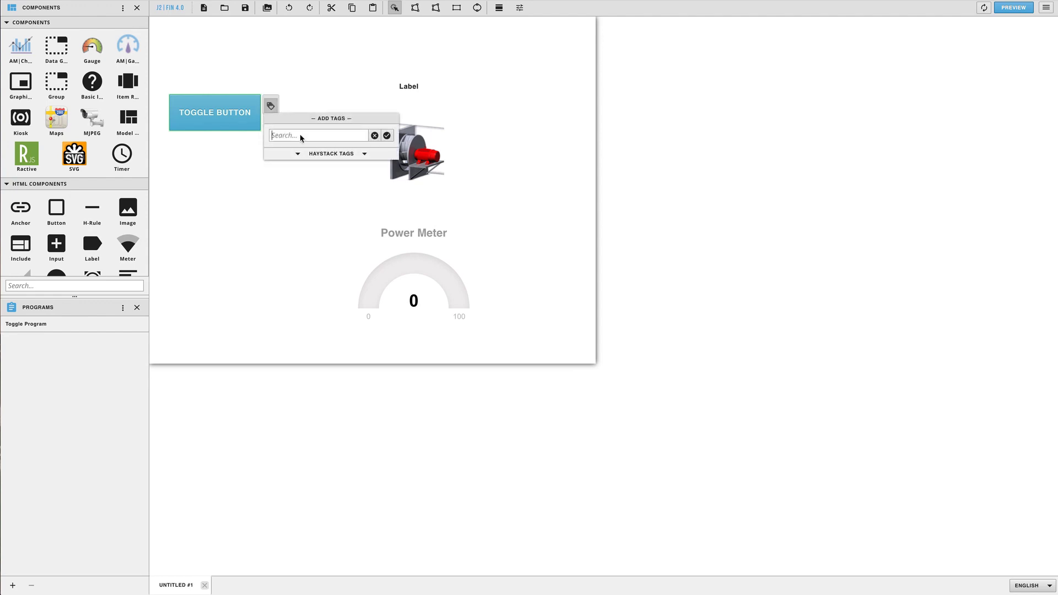
text(myButton)
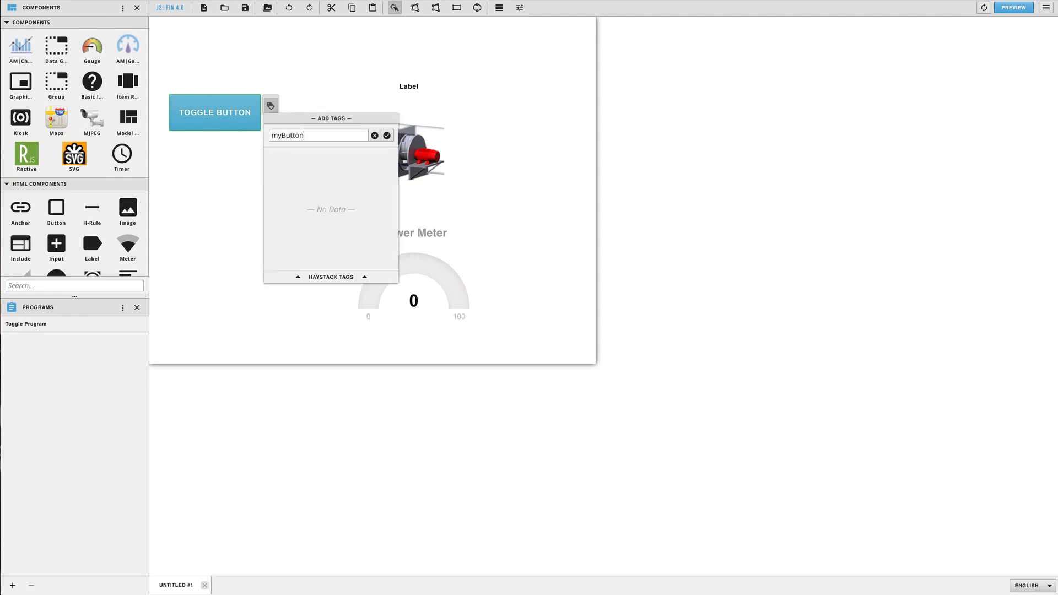
key(Return)
click(310, 200)
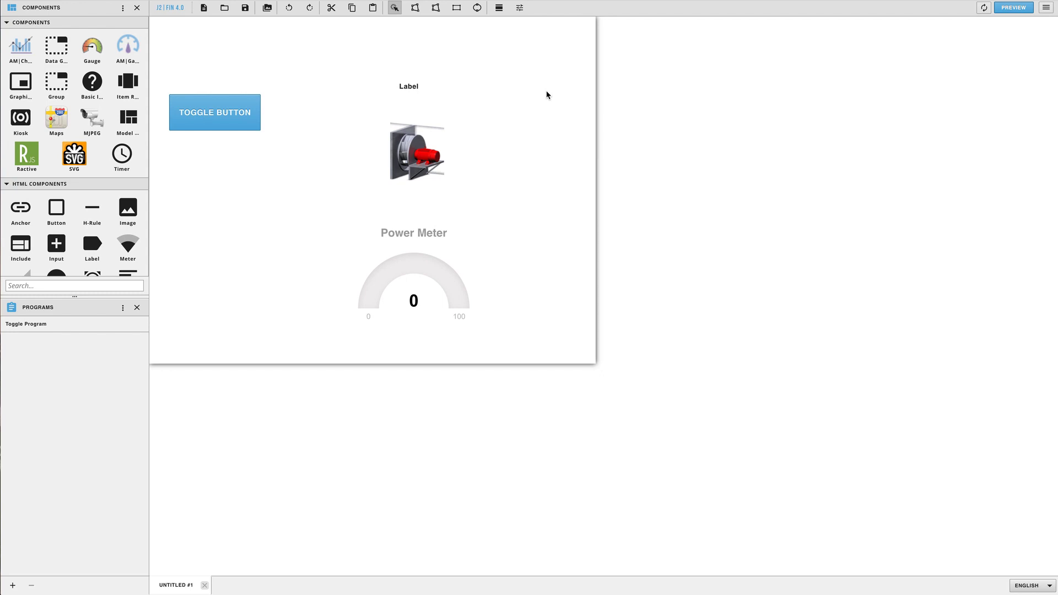
- Batch-apply the tag toggleMe to the label, fan image and Power Meter gauge
drag(528, 64, 472, 283)
right_click(432, 164)
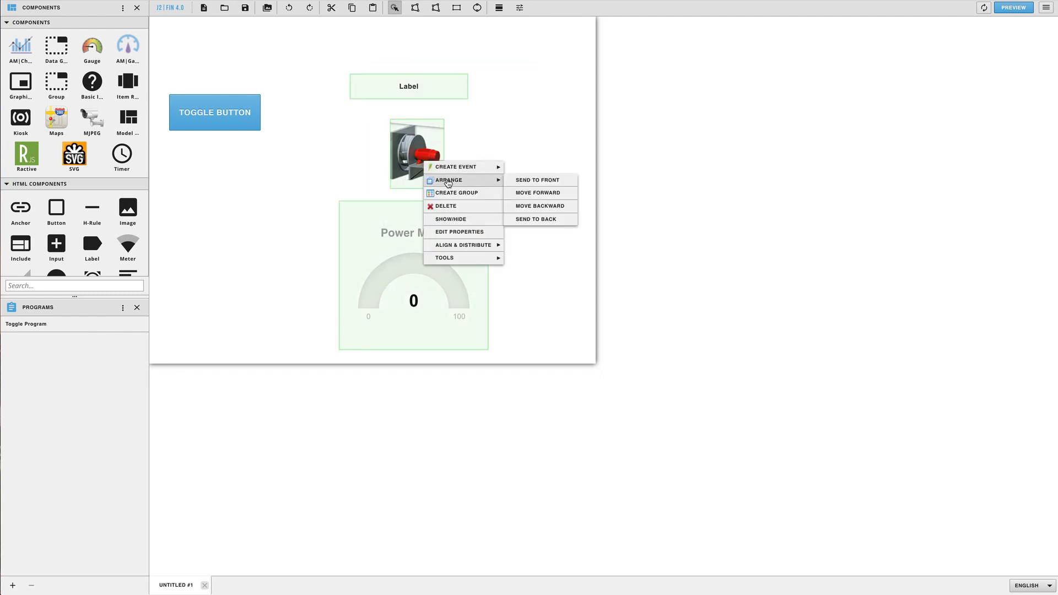
mouse_move(458, 262)
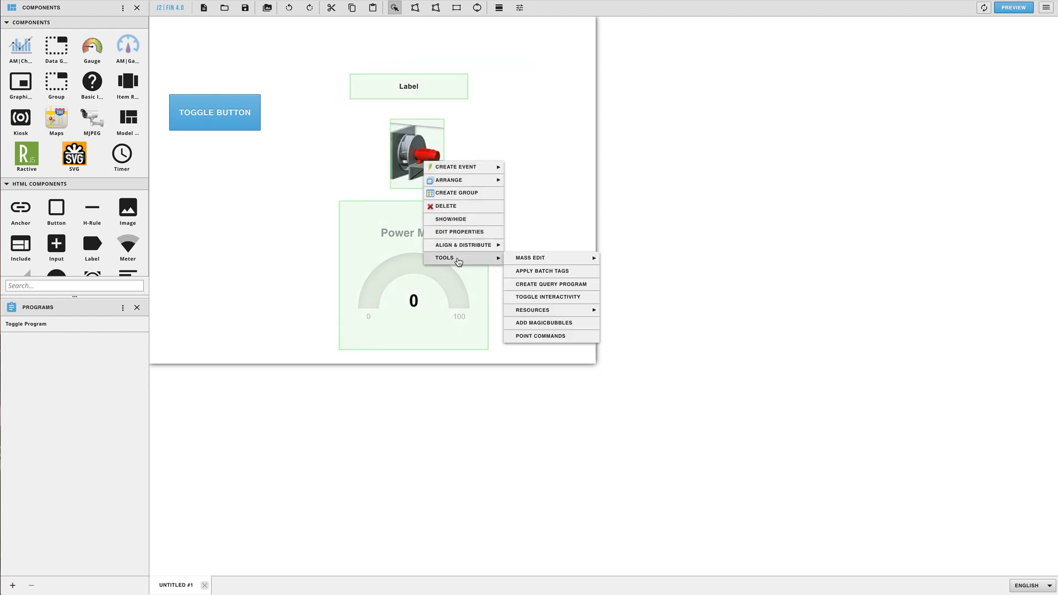
click(523, 274)
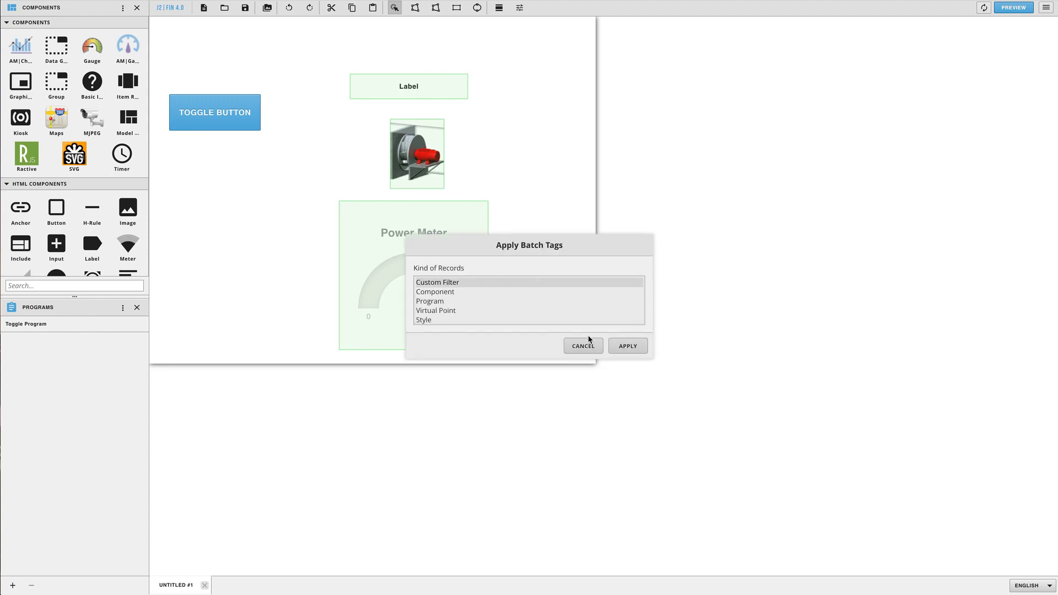
click(627, 345)
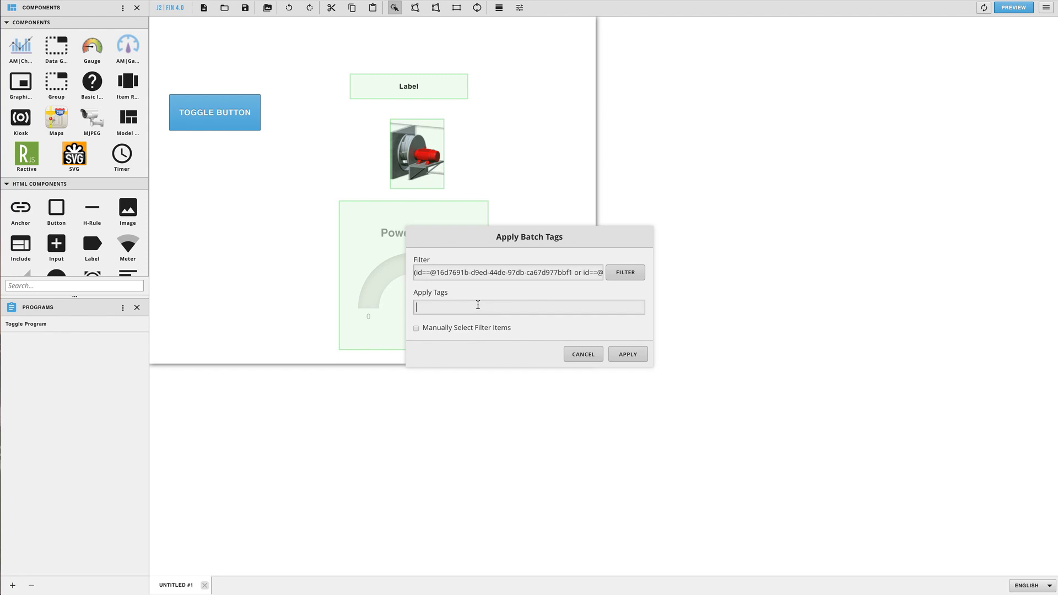
text(toggleMe)
click(634, 356)
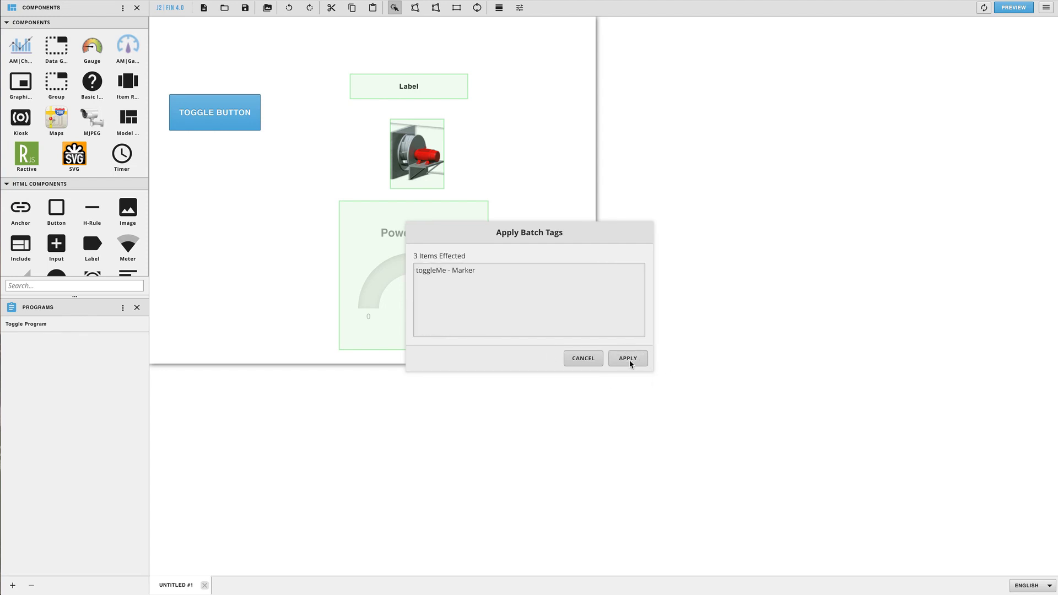
click(629, 359)
click(559, 250)
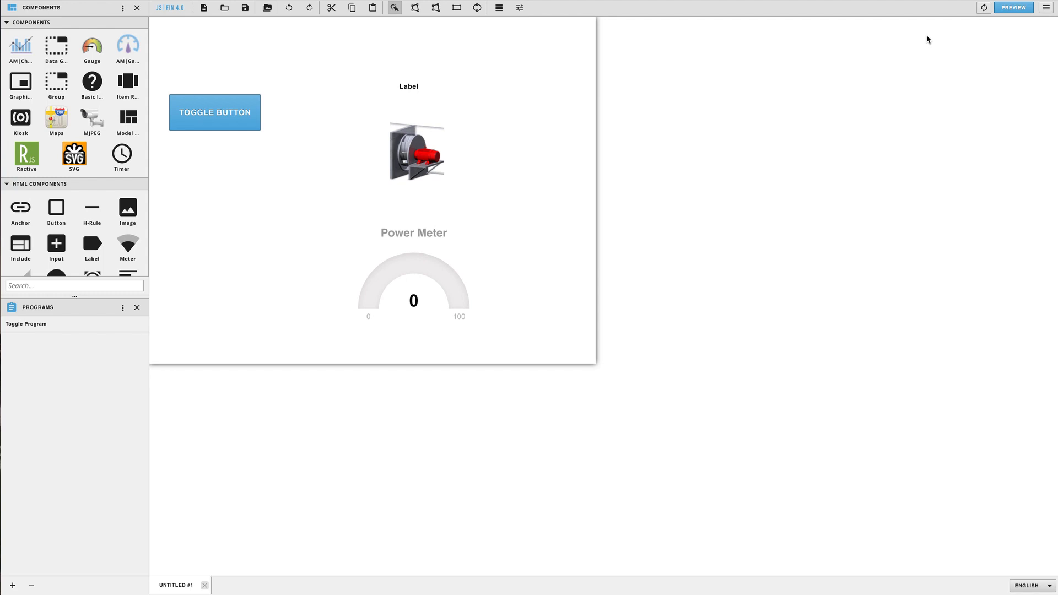
click(1014, 8)
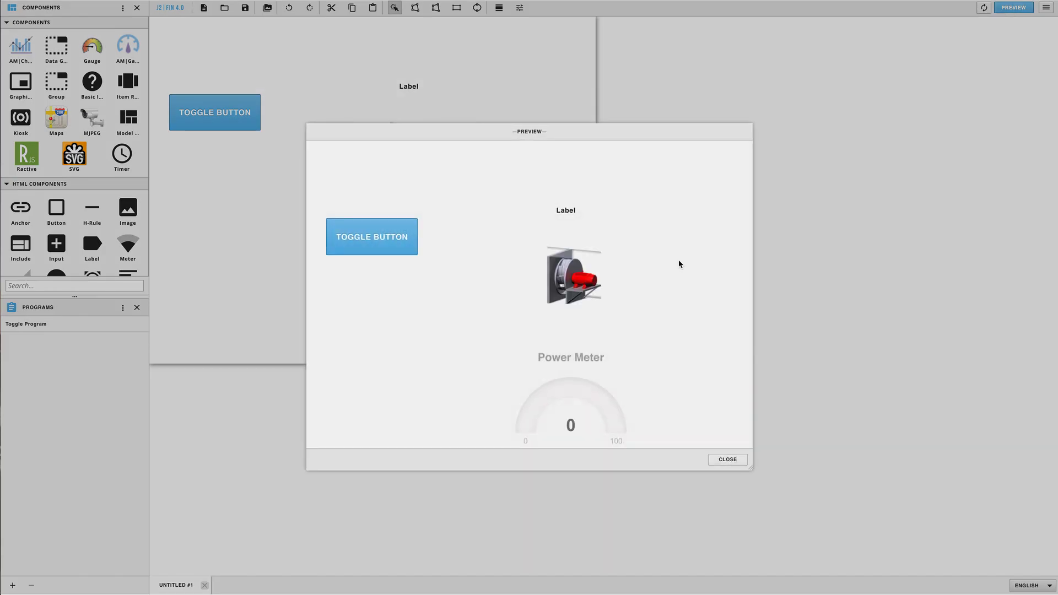
click(389, 238)
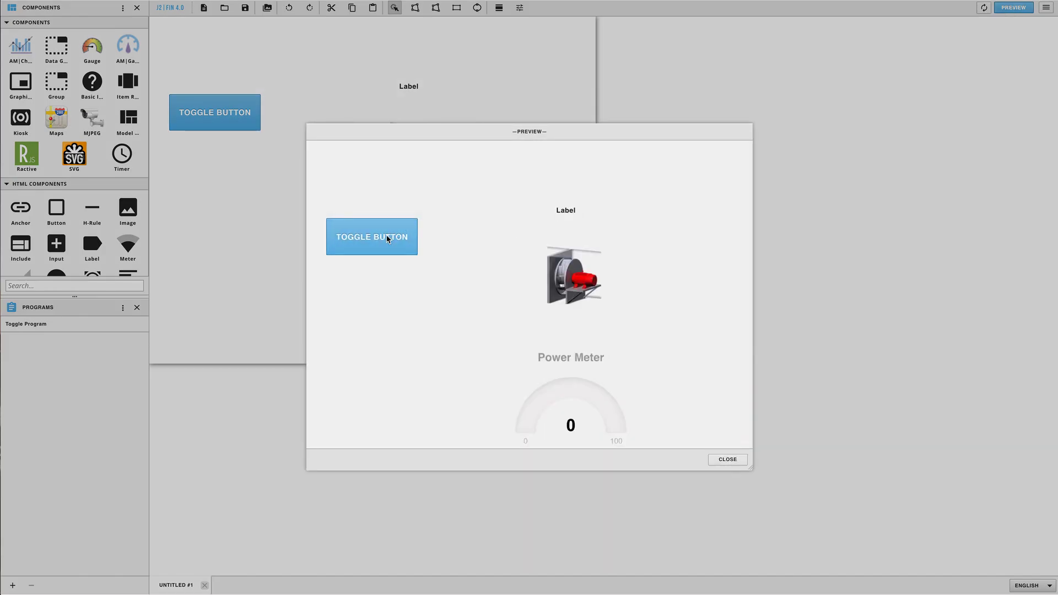
click(733, 459)
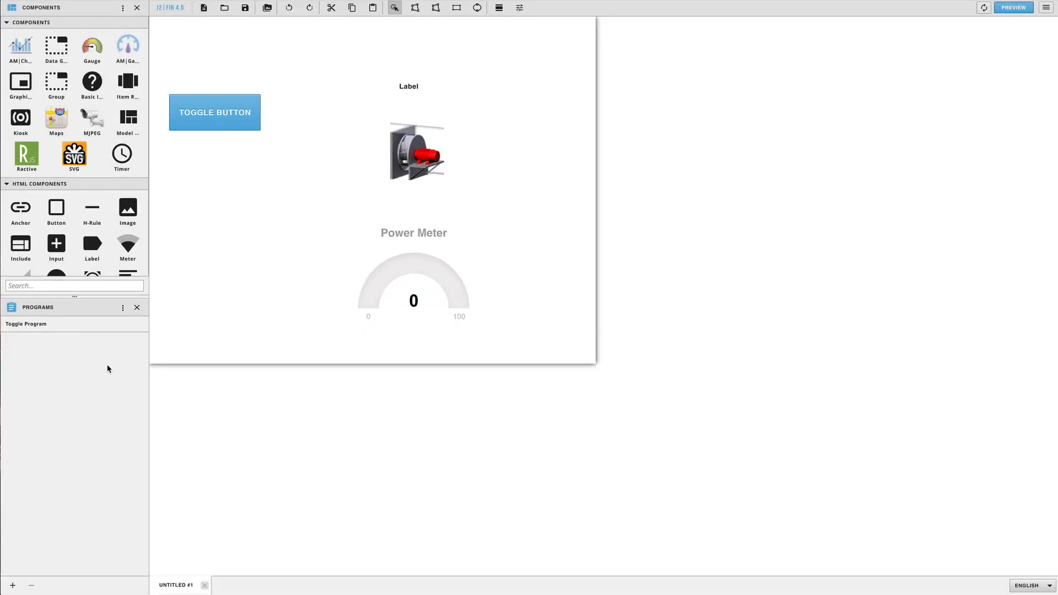
mouse_move(89, 325)
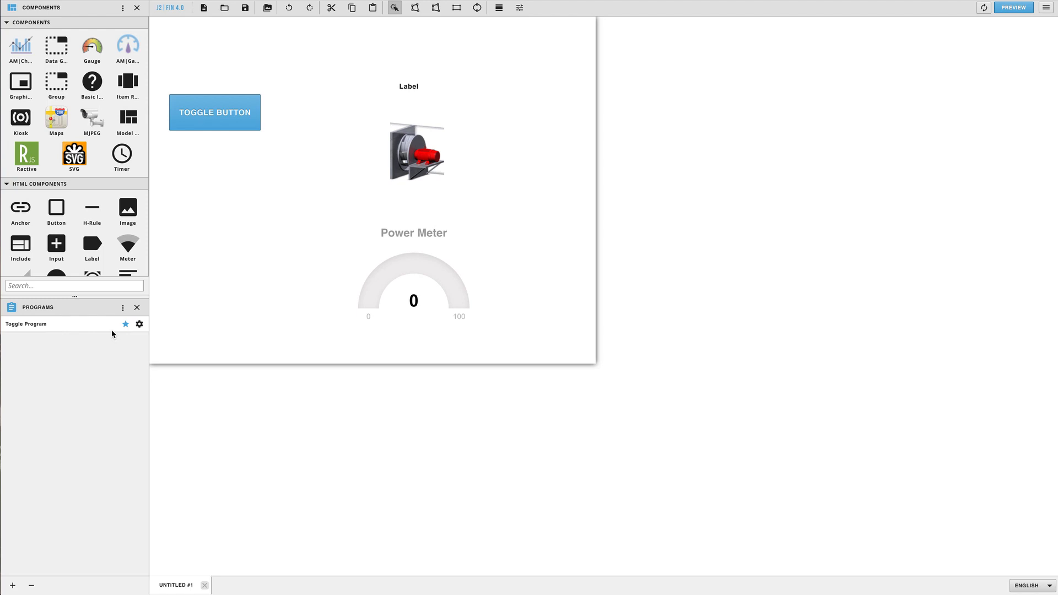
- Copy the record matching name=="Toggle Program" with Copy Records, then close the results
click(1046, 8)
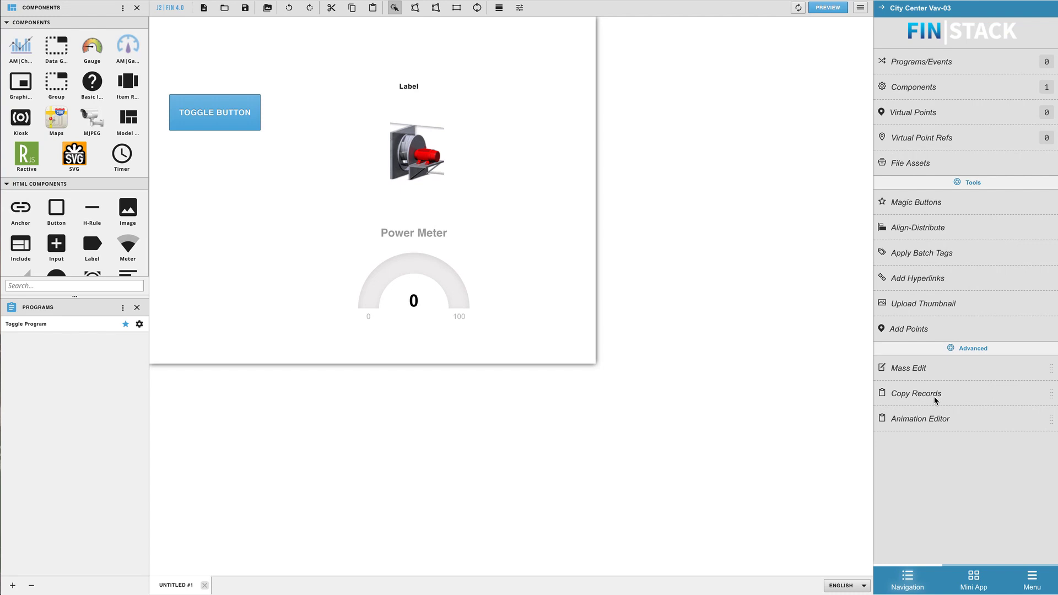
click(934, 396)
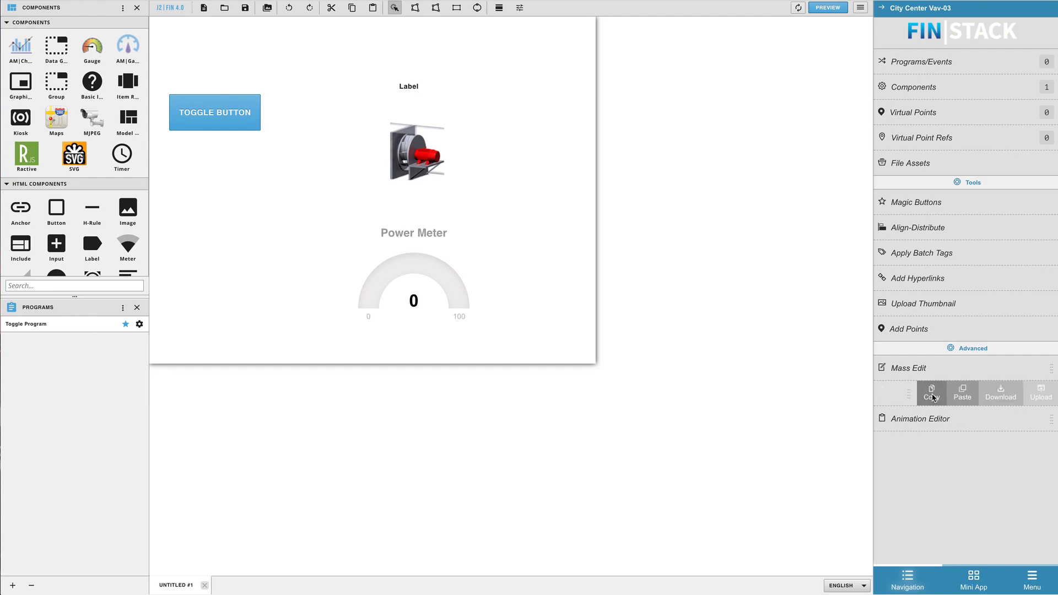
click(932, 394)
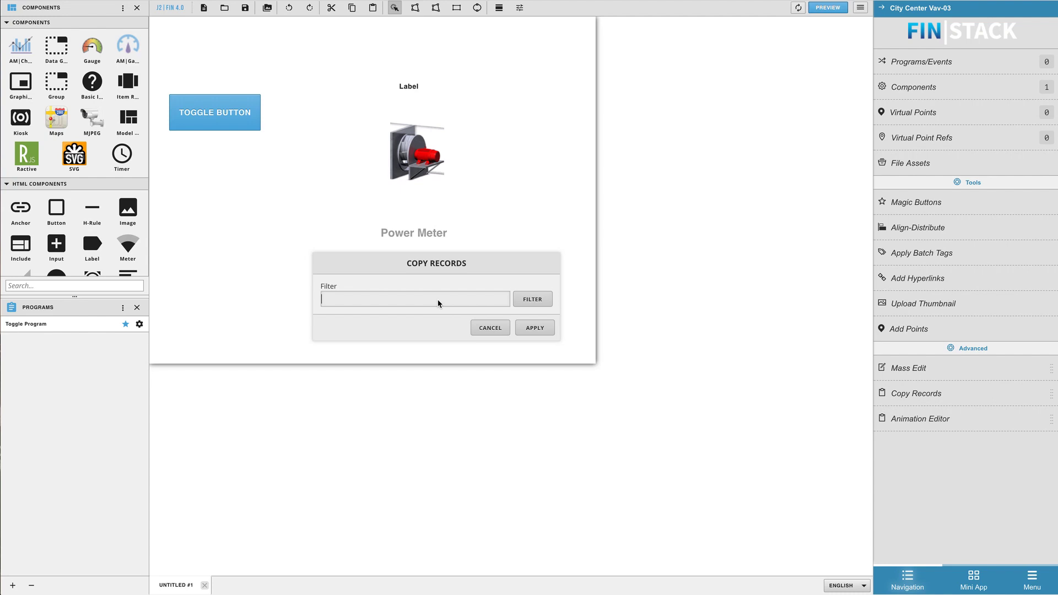
text(name==)
text("")
text(oggle Program")
click(537, 333)
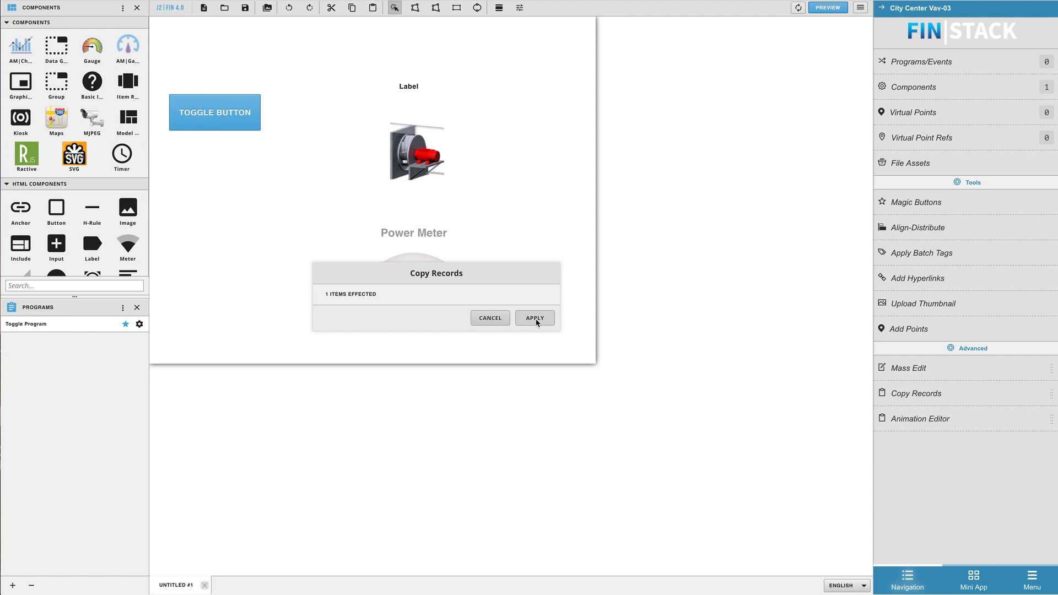
click(536, 319)
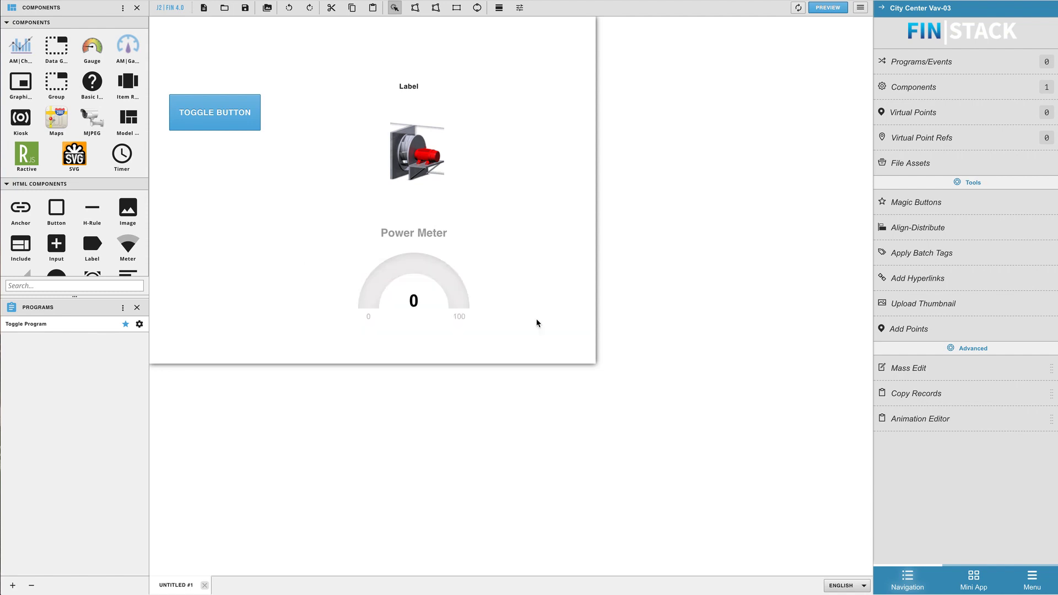
- Open the CC FLOOR-2 project so its City Center VAV-03 floor plan shows in a second tab
click(224, 8)
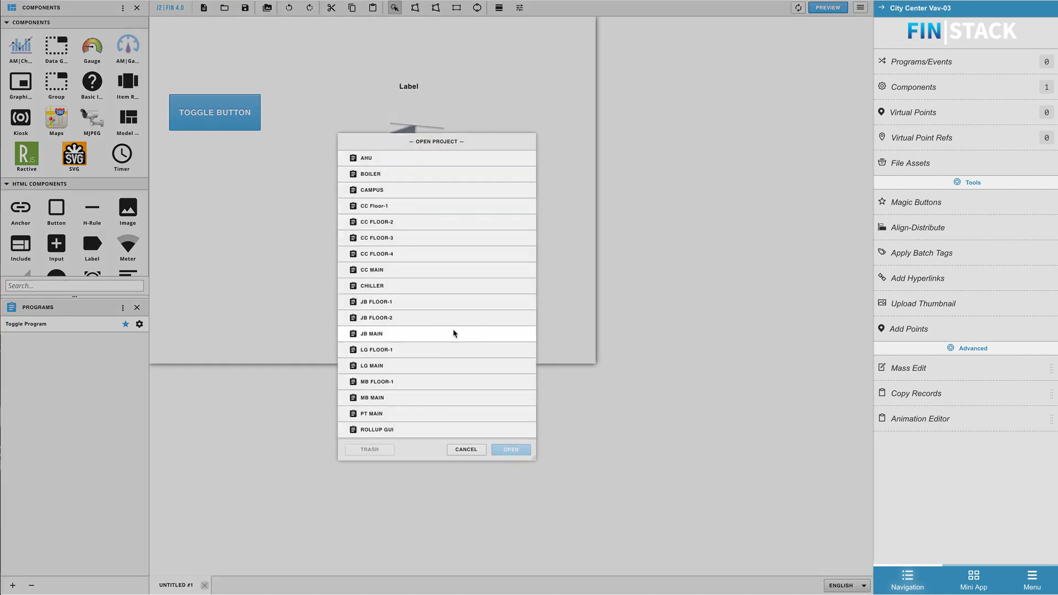
click(415, 223)
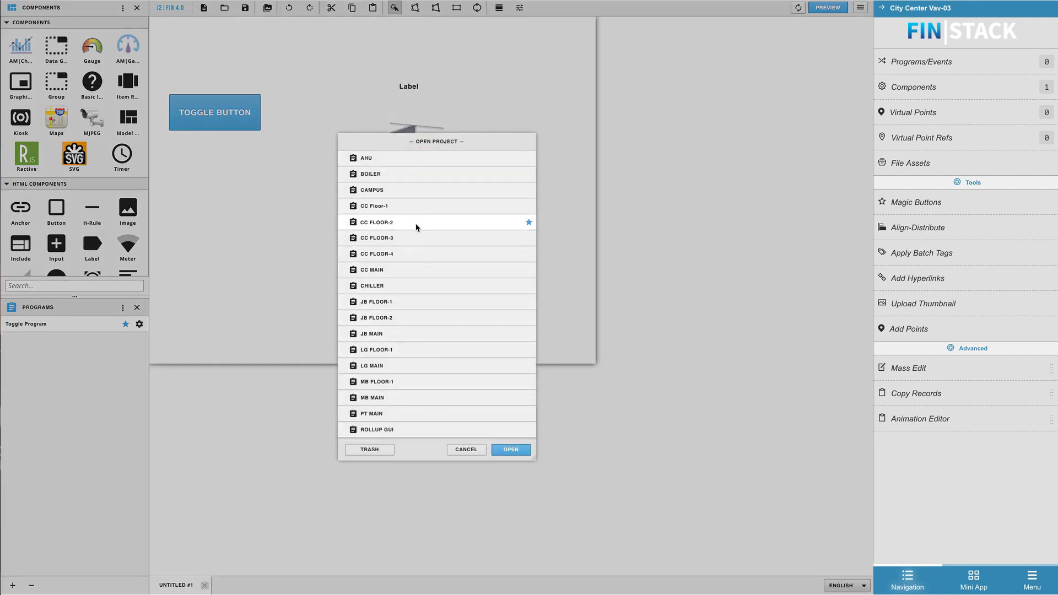
click(521, 451)
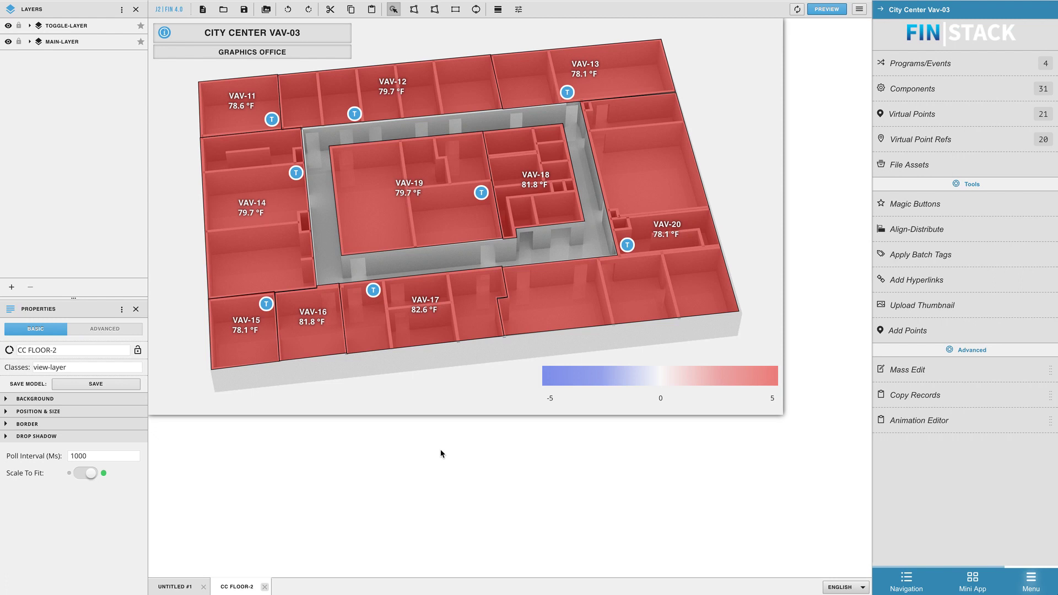
- Paste the copied Toggle Program into CC FLOOR-2's programs list and save it unchanged
click(122, 310)
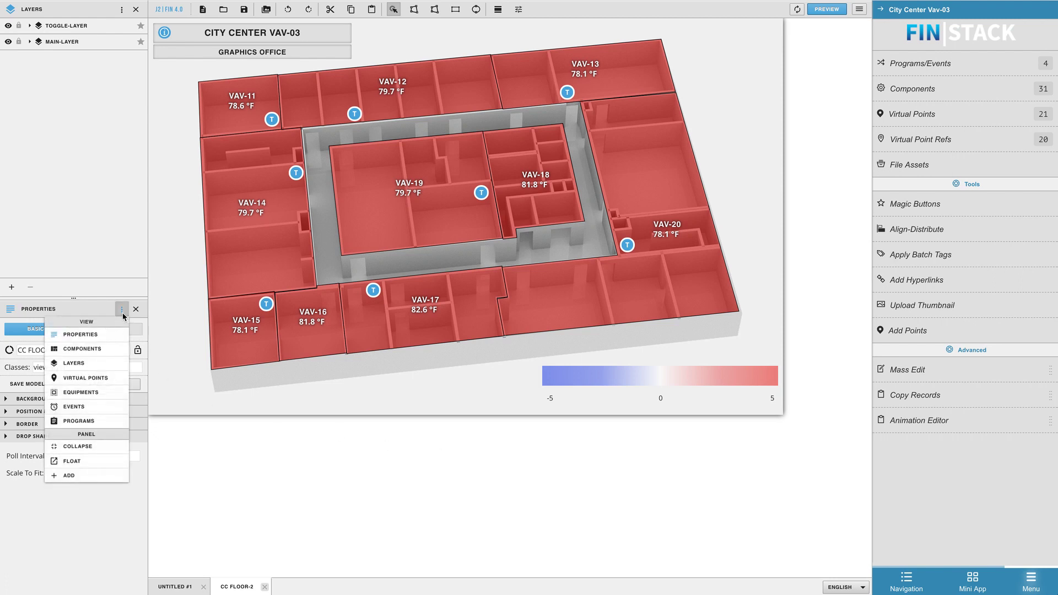
click(89, 421)
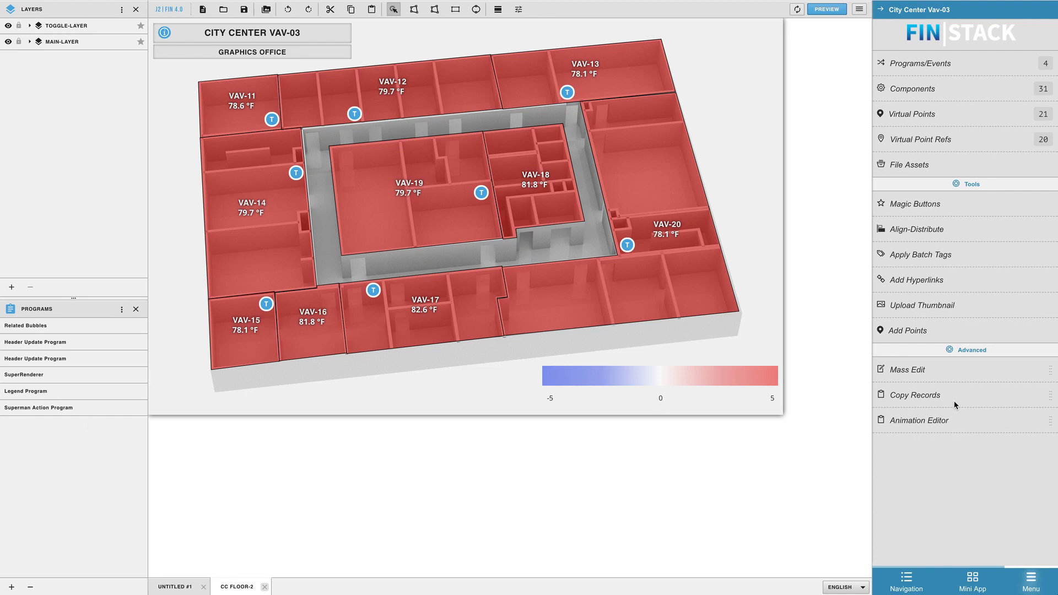
mouse_move(951, 402)
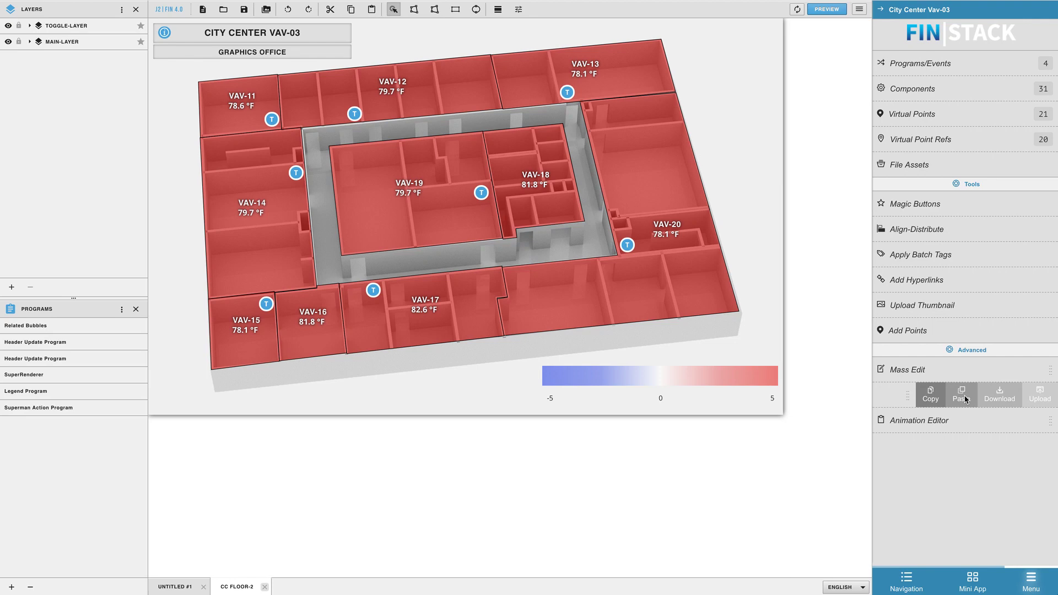
click(964, 395)
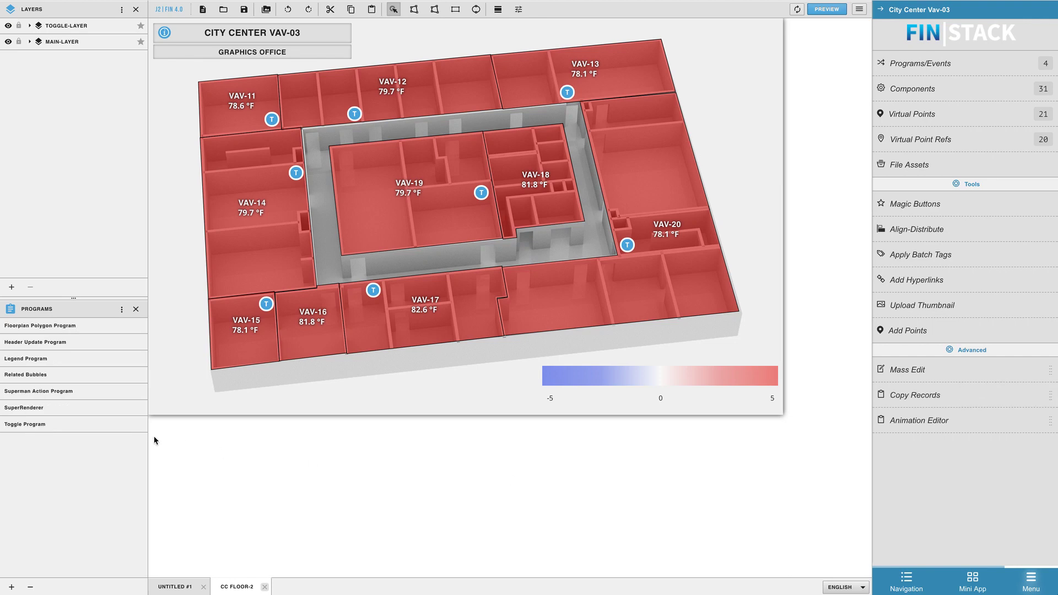
click(138, 425)
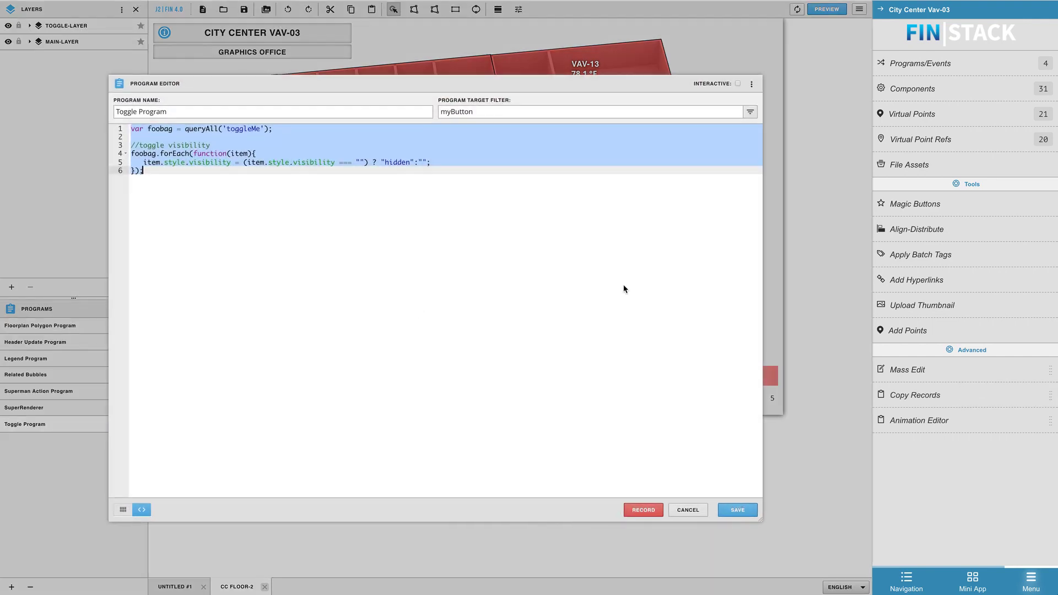
click(745, 511)
click(122, 9)
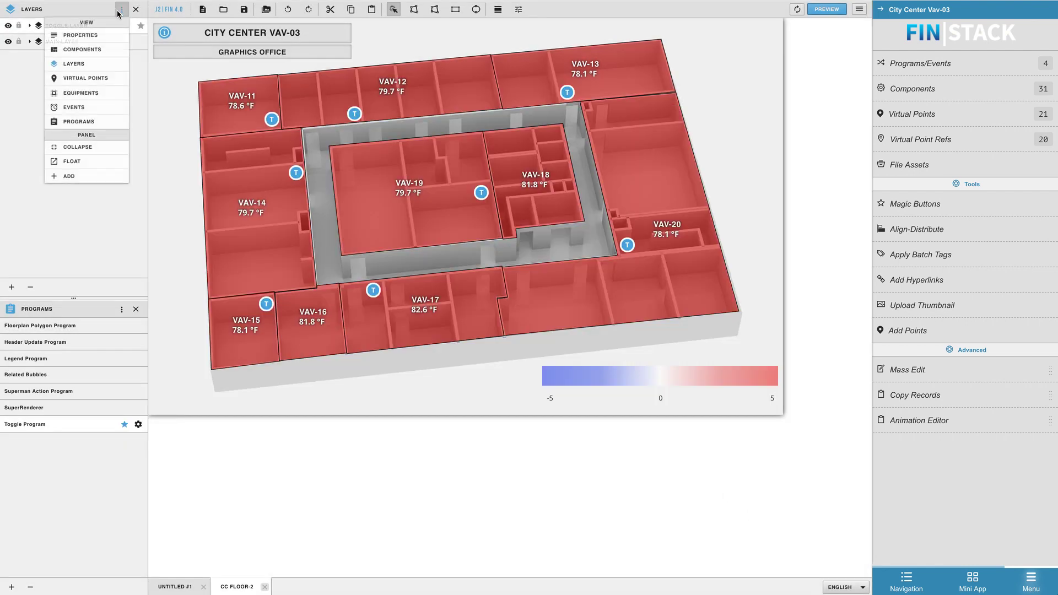
- Add a Button to the floor plan and label it 'Toggle T-Stat'
click(108, 48)
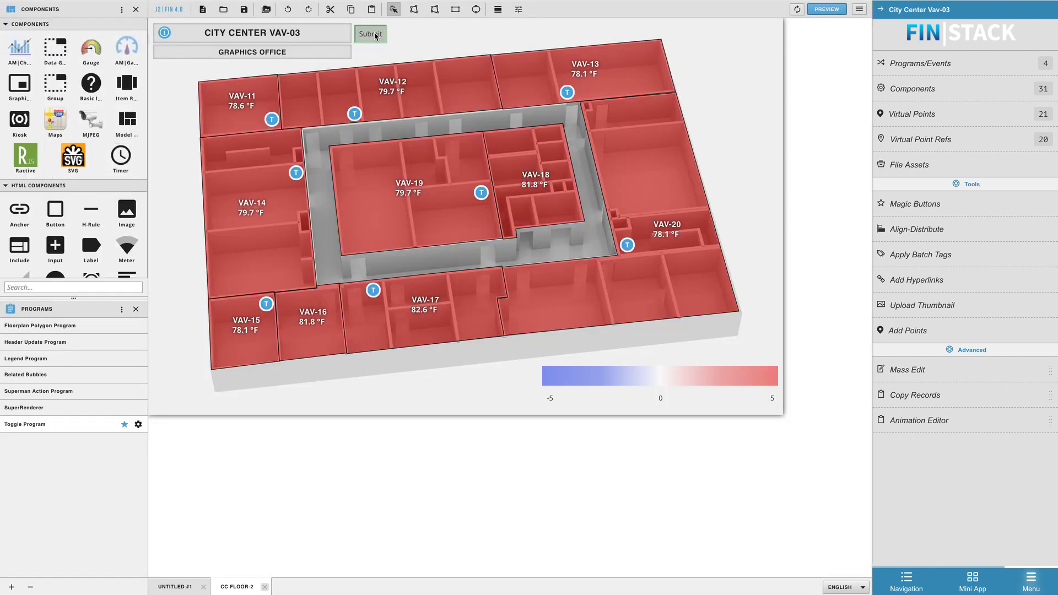
right_click(375, 34)
click(122, 309)
click(83, 411)
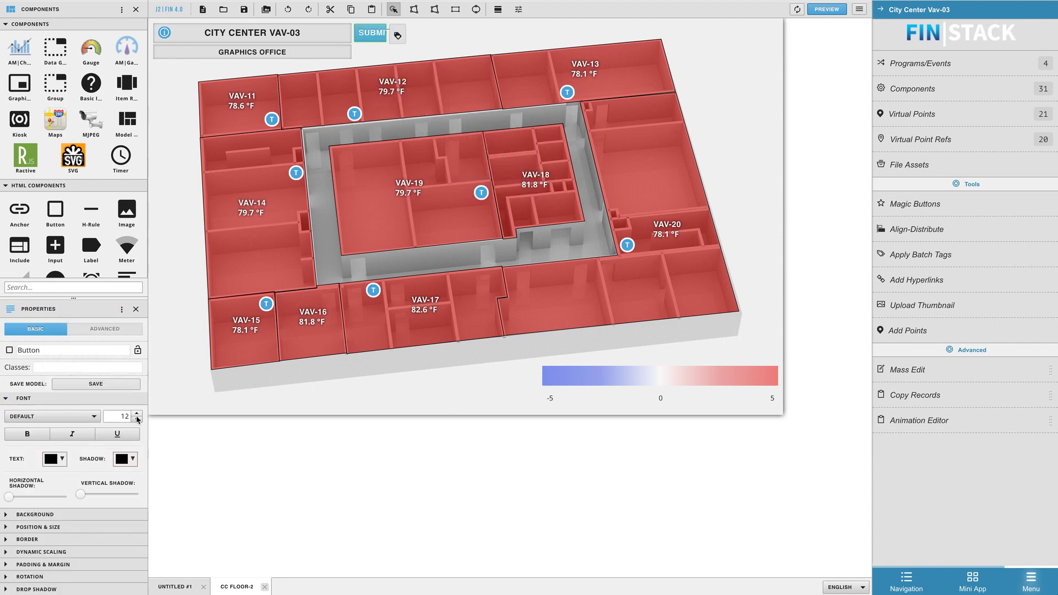
scroll(138, 421, down, 3)
scroll(137, 421, down, 1)
text(Toggle T-Stat)
click(397, 38)
- Tag the Toggle T-Stat button with myButton
click(343, 35)
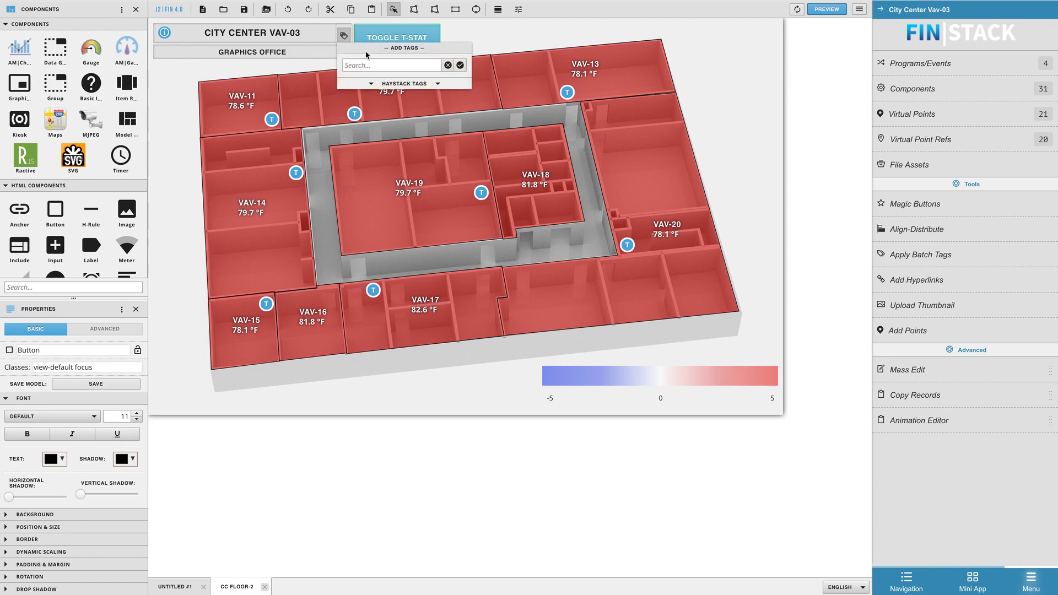
click(370, 66)
text(myButton)
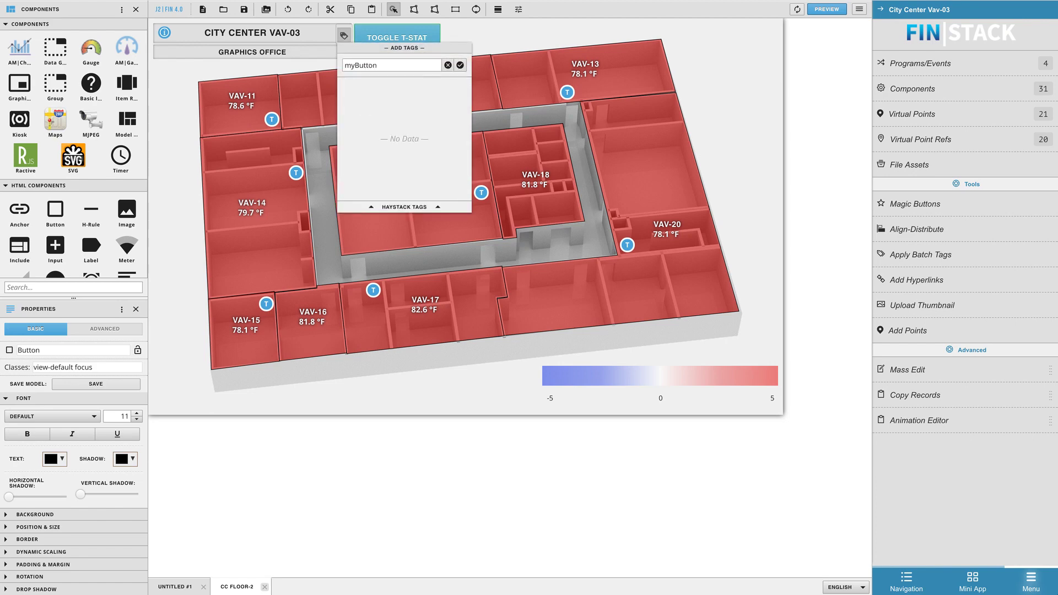
key(Return)
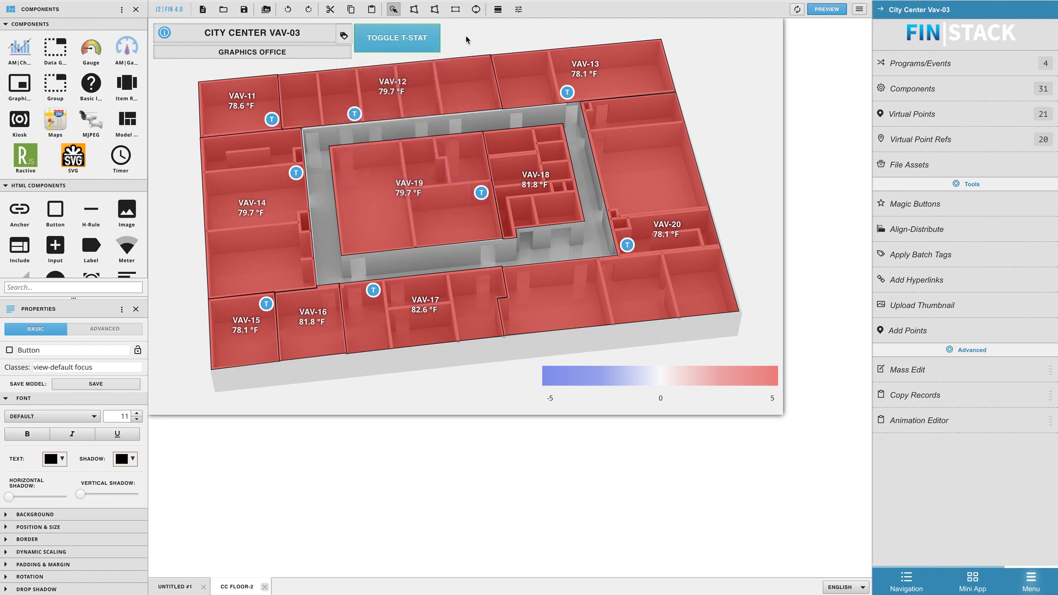
click(466, 40)
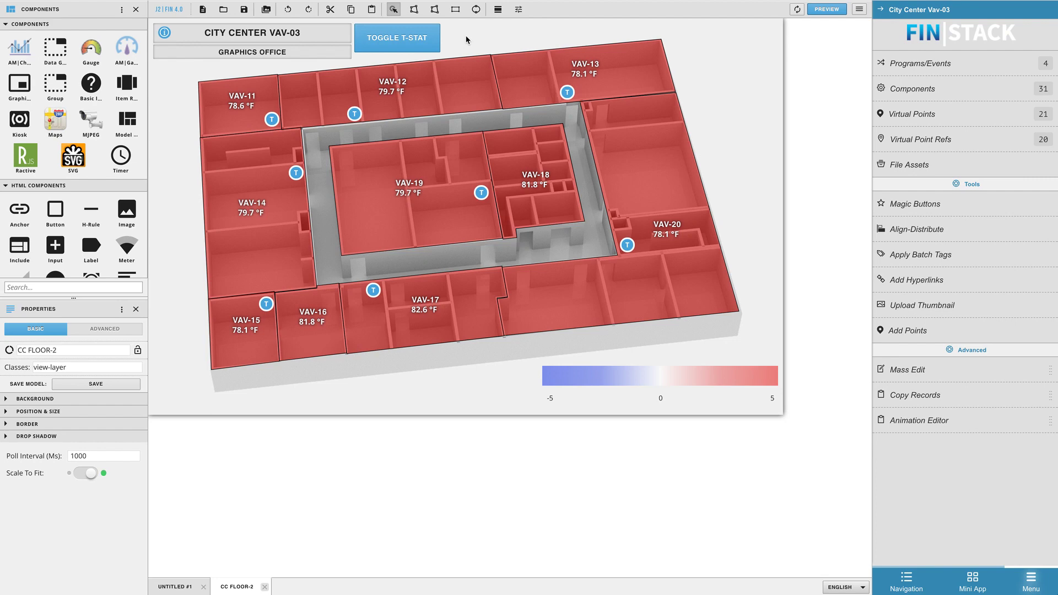
- Drag the Button from TOGGLE-LAYER onto MAIN-LAYER, leaving T-Stat1–T-Stat8 in TOGGLE-LAYER
click(122, 10)
click(89, 69)
click(30, 25)
click(65, 26)
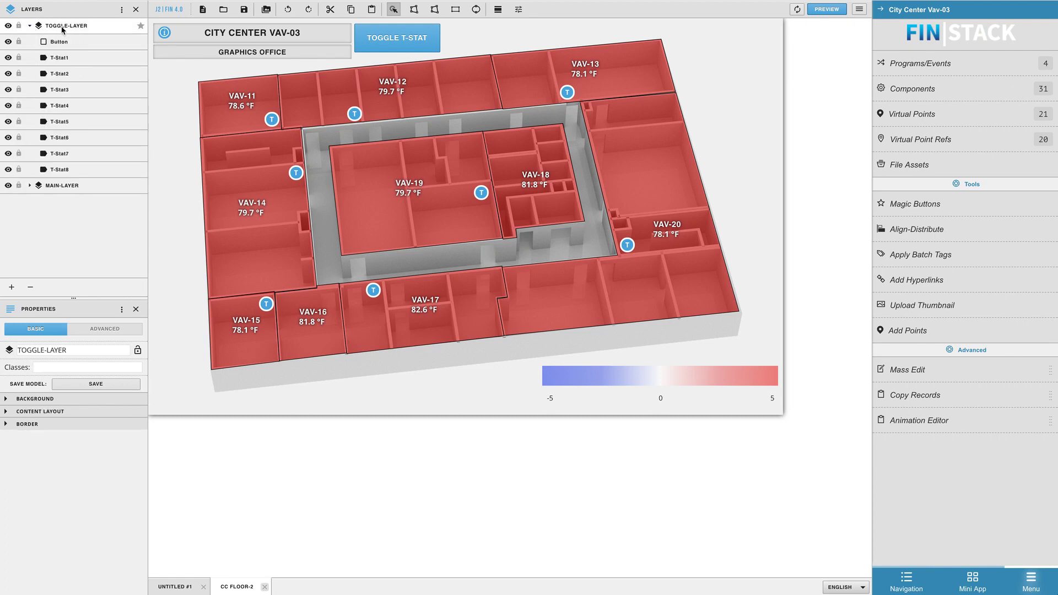
drag(84, 43, 68, 184)
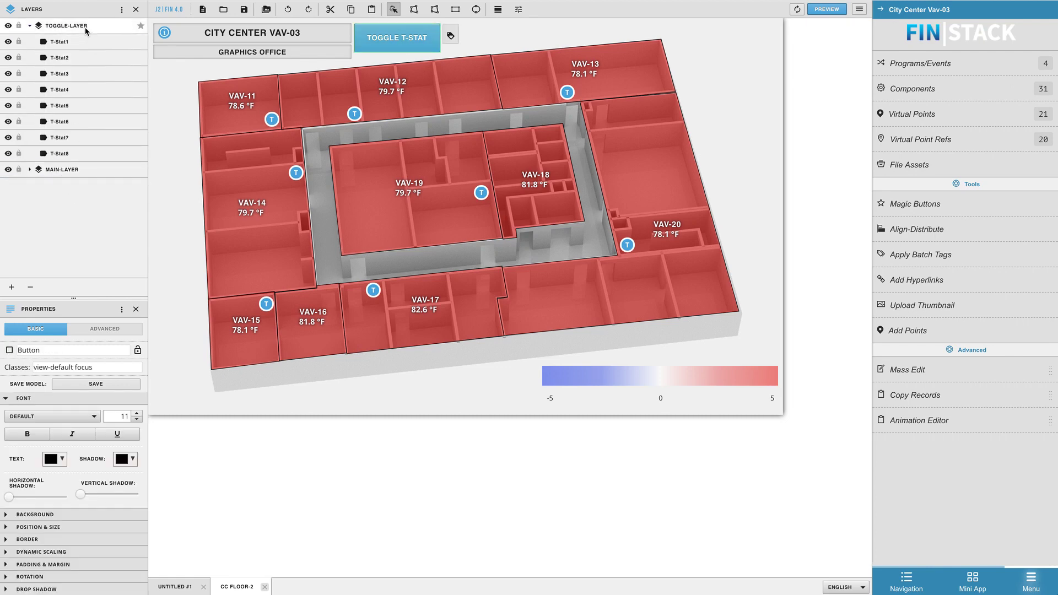
click(71, 26)
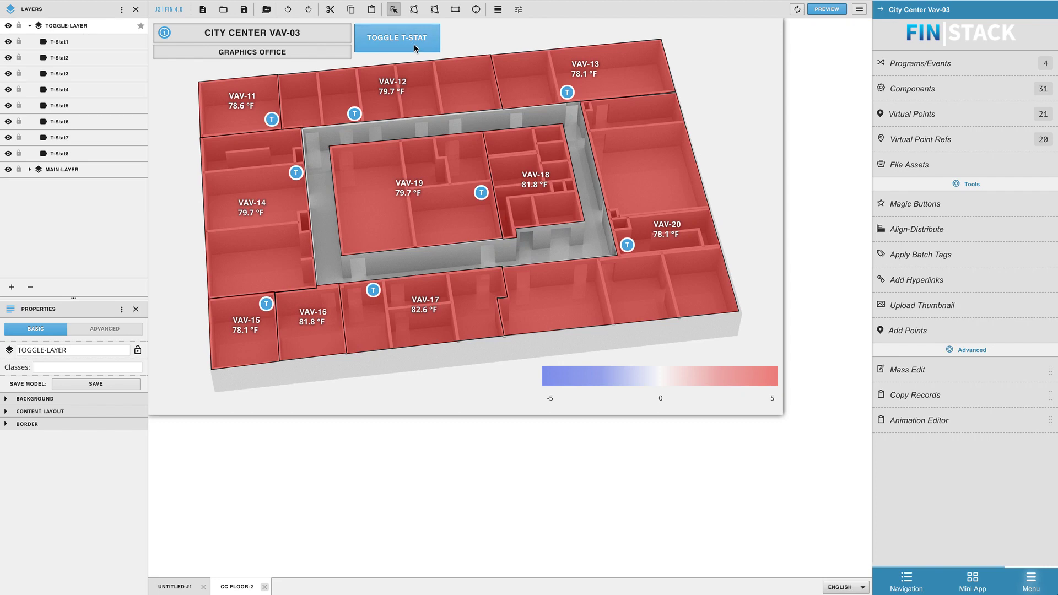
- Add a new advanced property named toggleMe to TOGGLE-LAYER
click(112, 331)
scroll(34, 413, down, 1)
click(11, 587)
double_click(40, 402)
text(toggleMe)
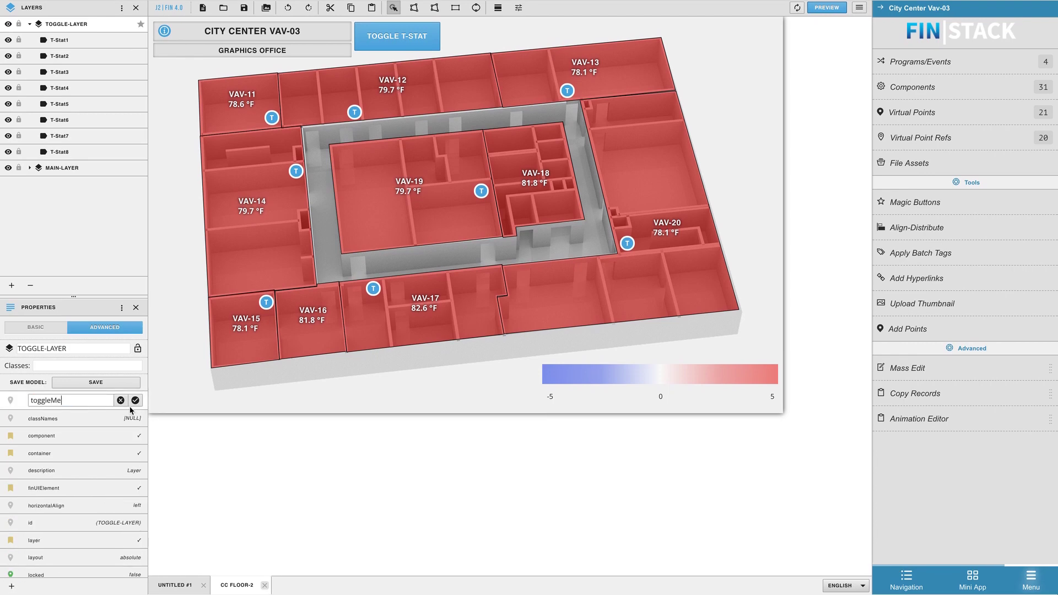
click(135, 400)
scroll(51, 429, down, 2)
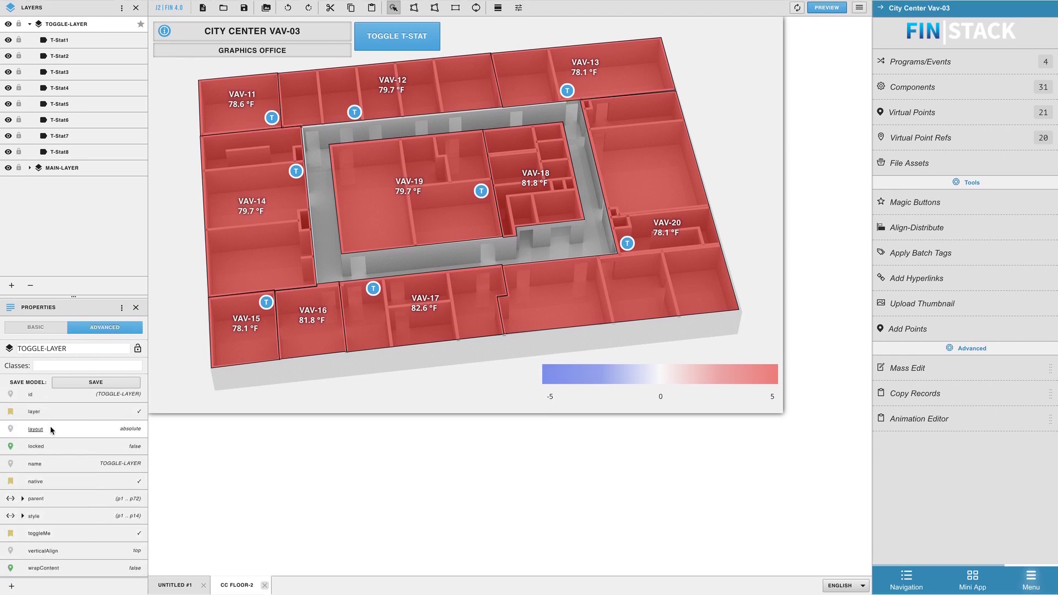
click(826, 8)
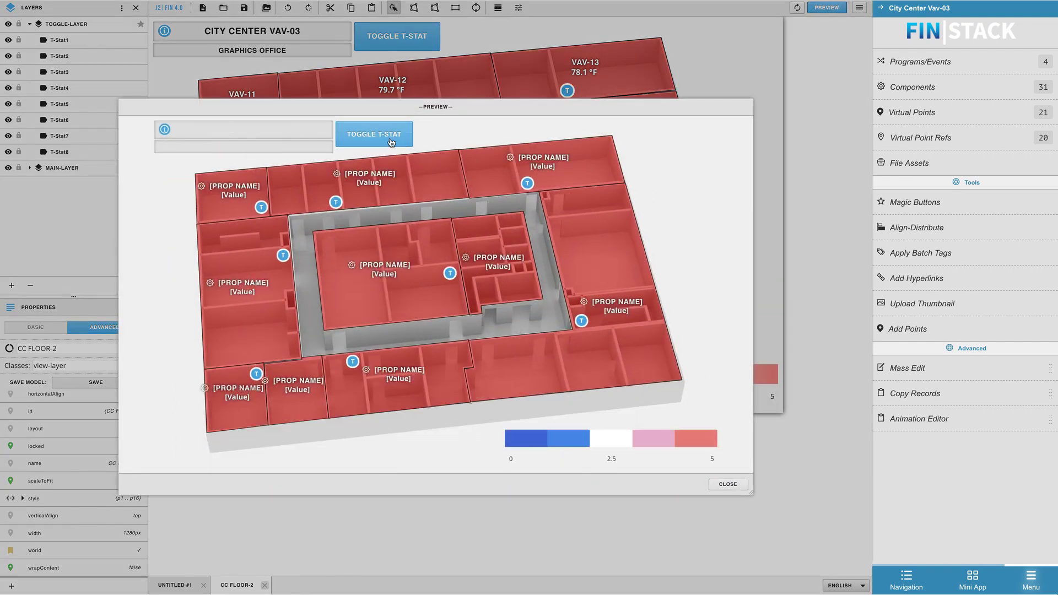
click(390, 138)
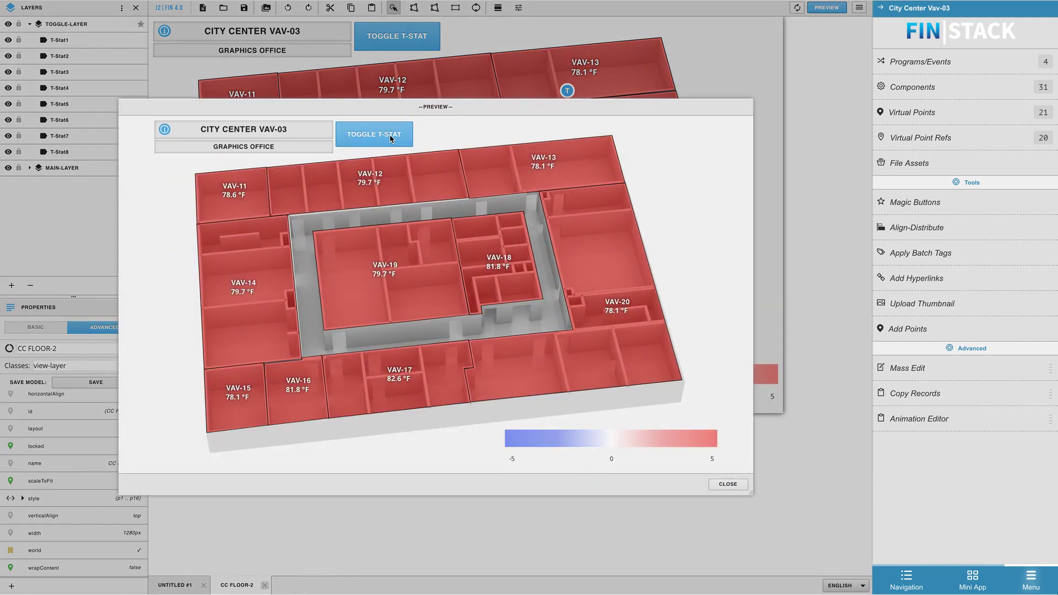
click(390, 138)
click(391, 138)
click(390, 138)
click(728, 483)
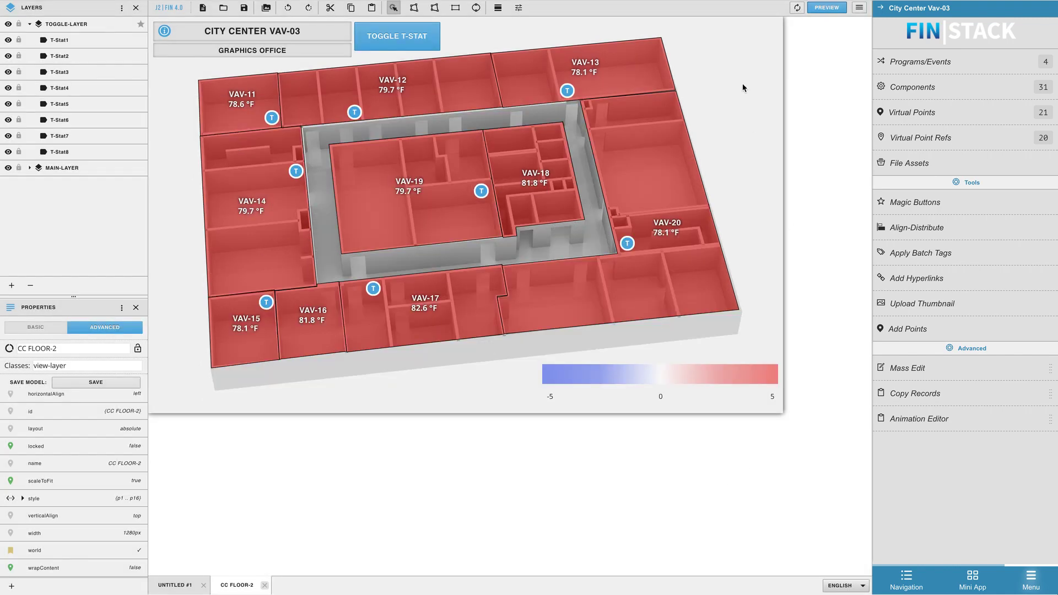
- Add a visibility property under TOGGLE-LAYER's style and set its value to hidden
click(80, 24)
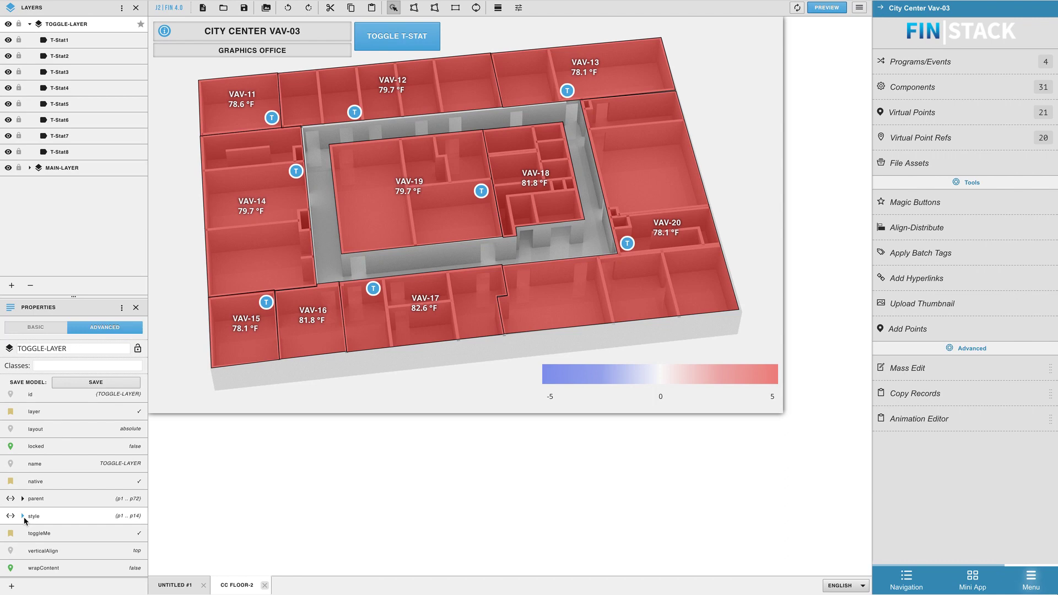
click(25, 517)
click(11, 463)
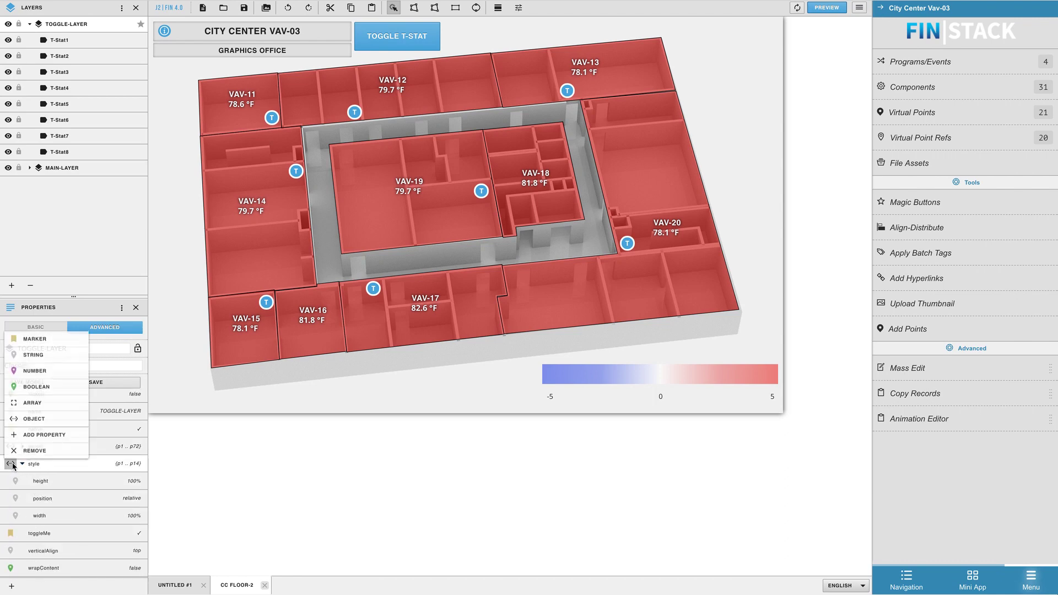
click(40, 434)
double_click(52, 533)
text(visibility)
click(137, 534)
double_click(132, 516)
text(hidden)
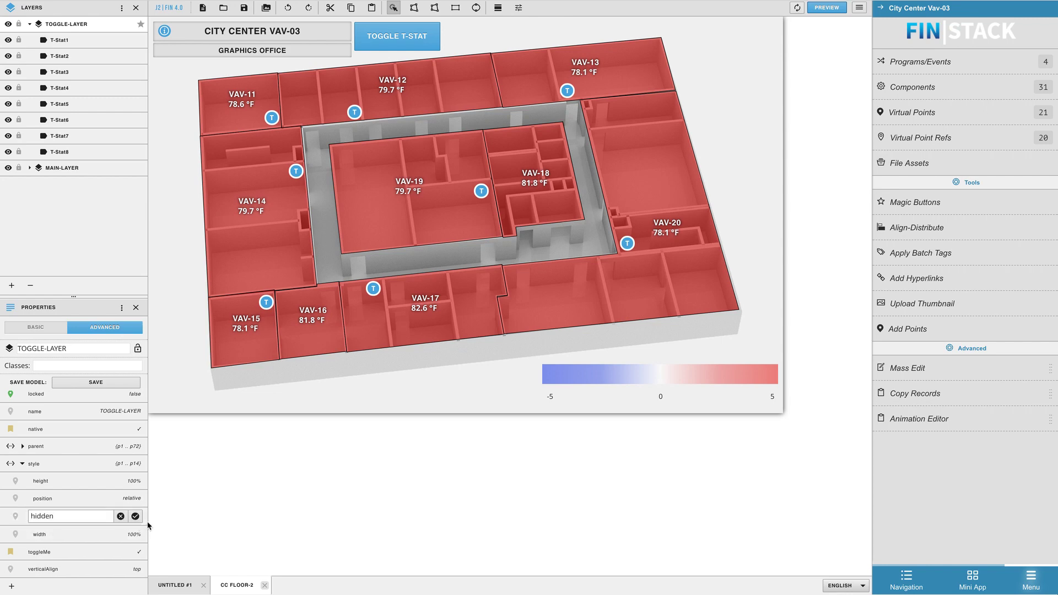
click(135, 517)
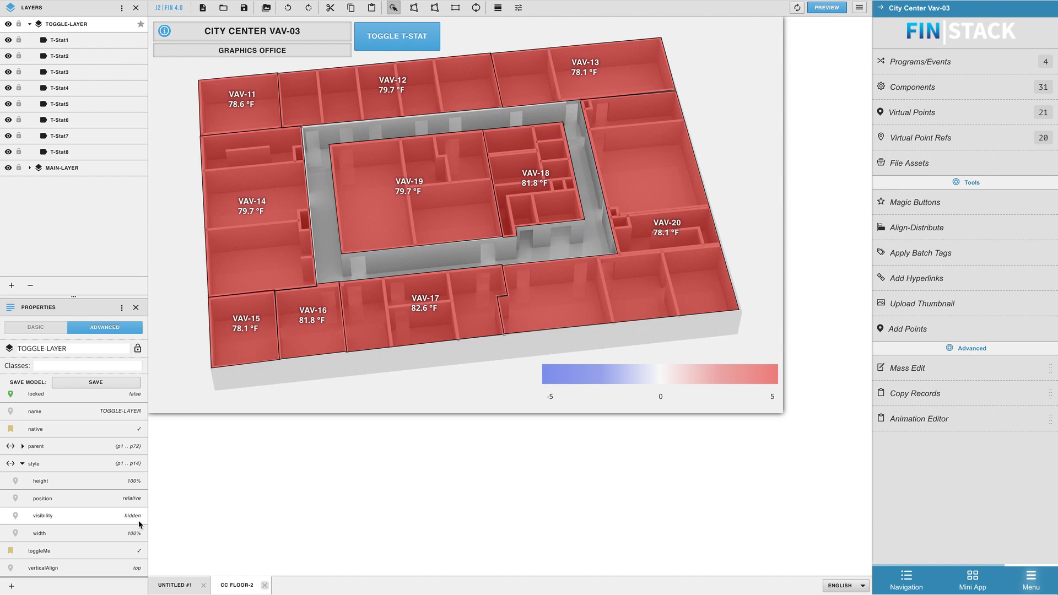
click(165, 142)
click(827, 8)
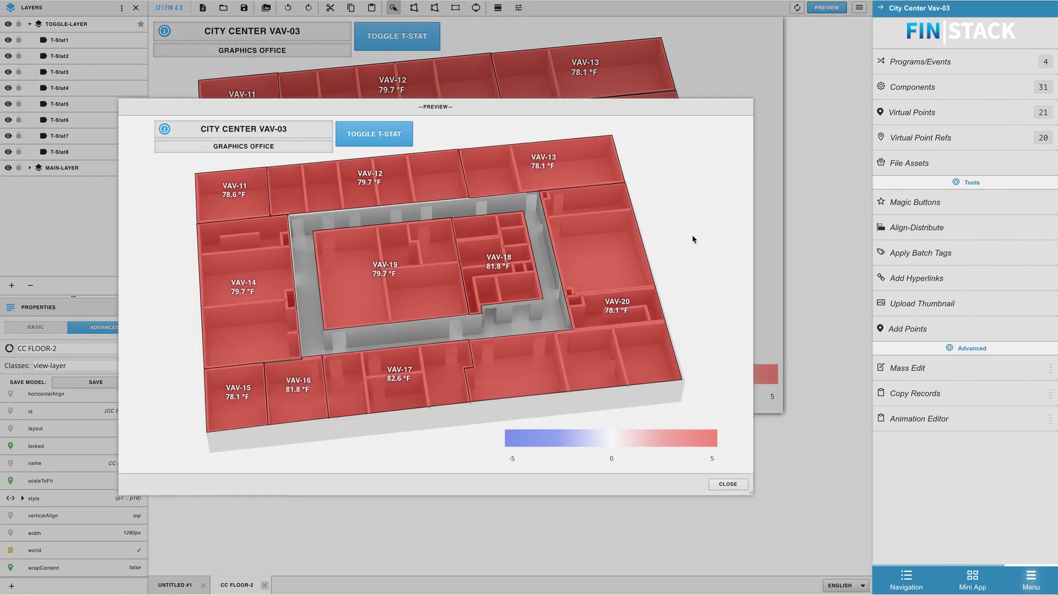
click(382, 136)
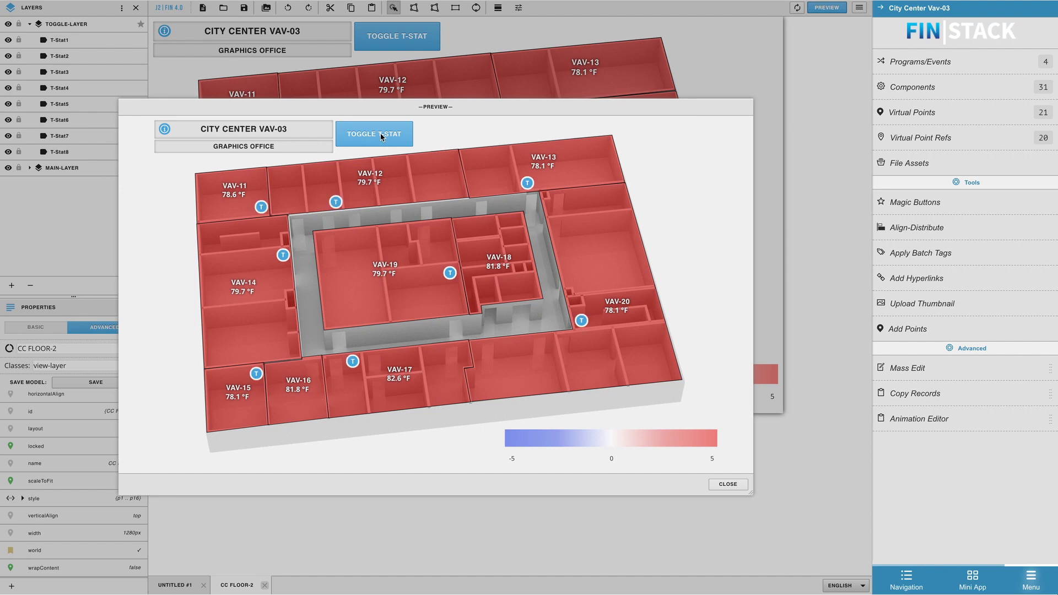
click(381, 136)
click(381, 136)
click(381, 136)
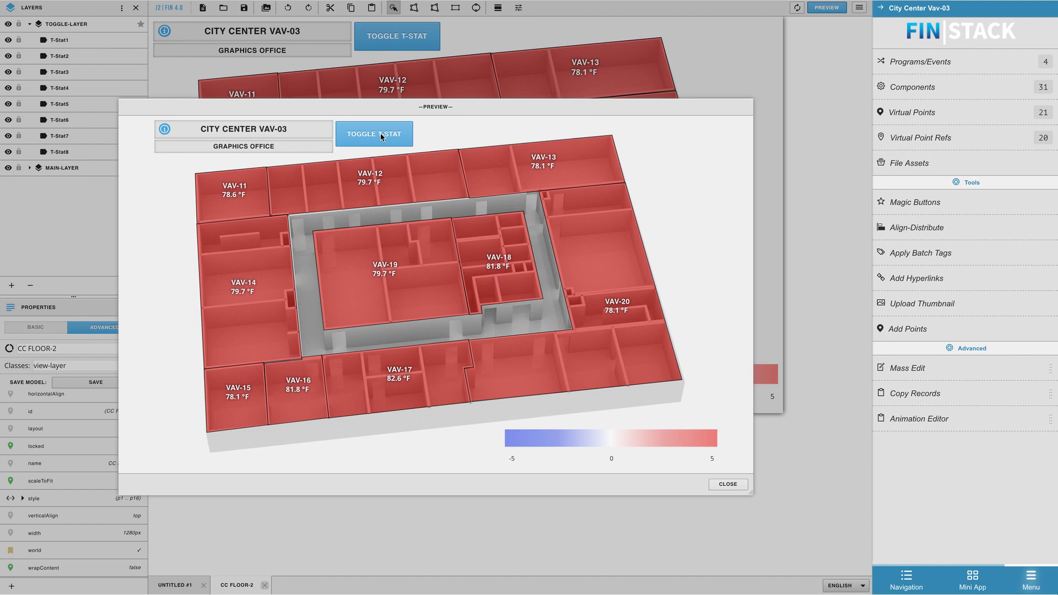
click(729, 485)
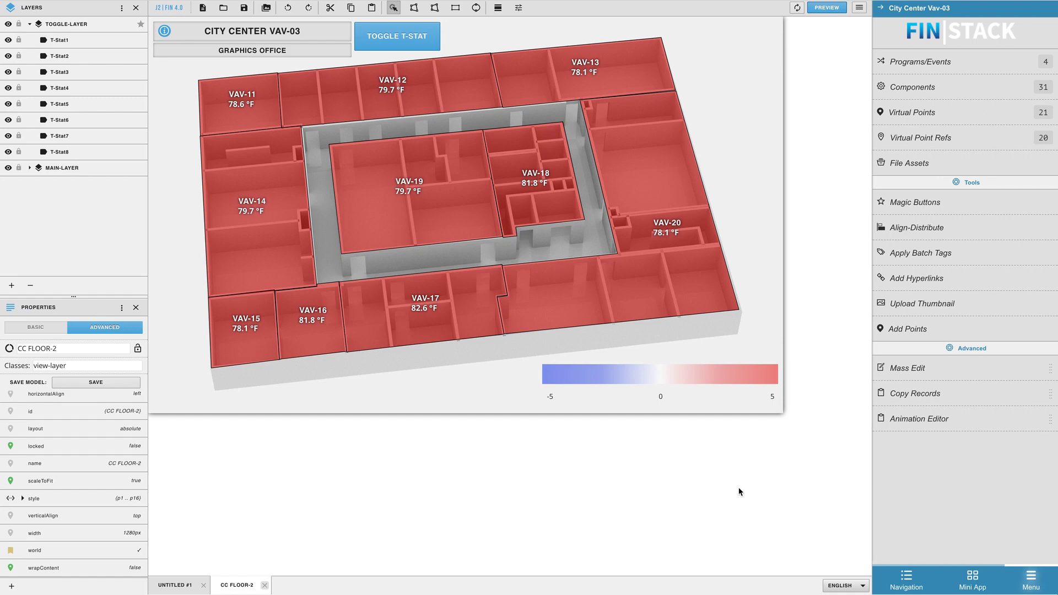
click(775, 271)
- Rename the Untitled #1 button to 'Toggle Button' and save it as a model
click(175, 584)
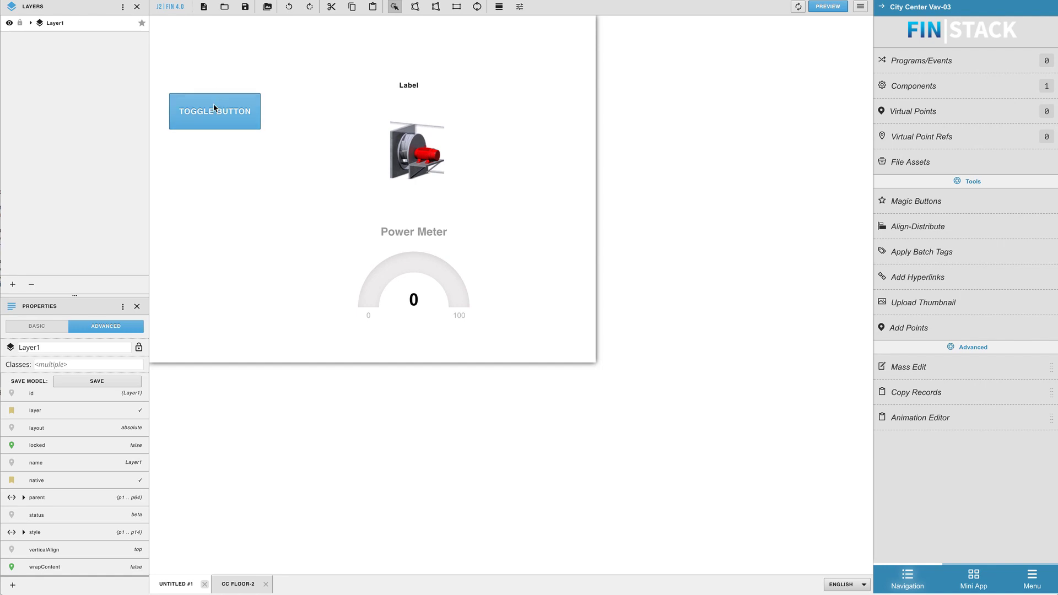
click(217, 113)
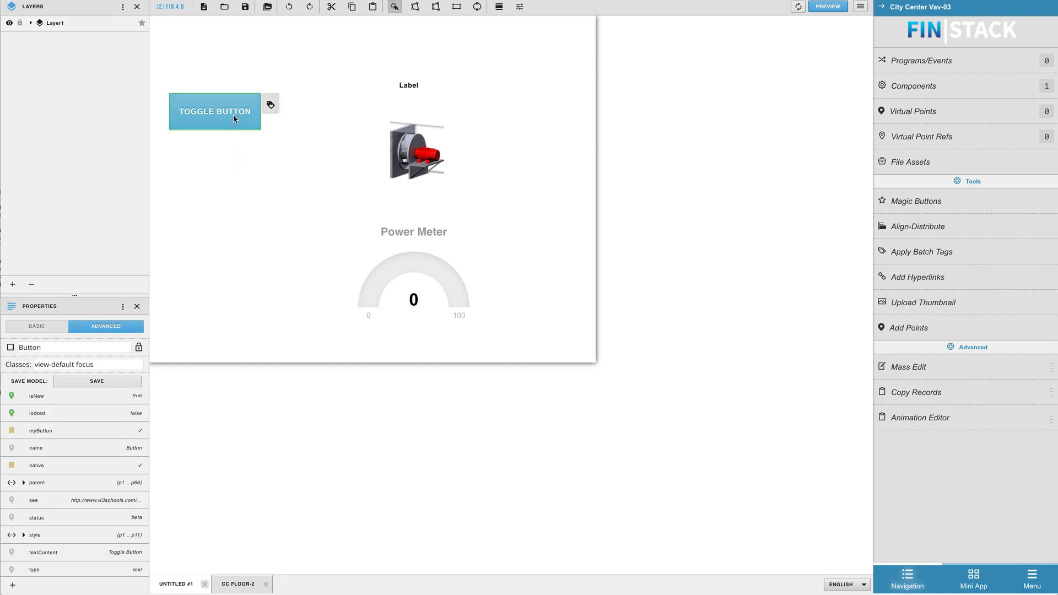
click(52, 328)
double_click(22, 348)
text(Toggle Butto)
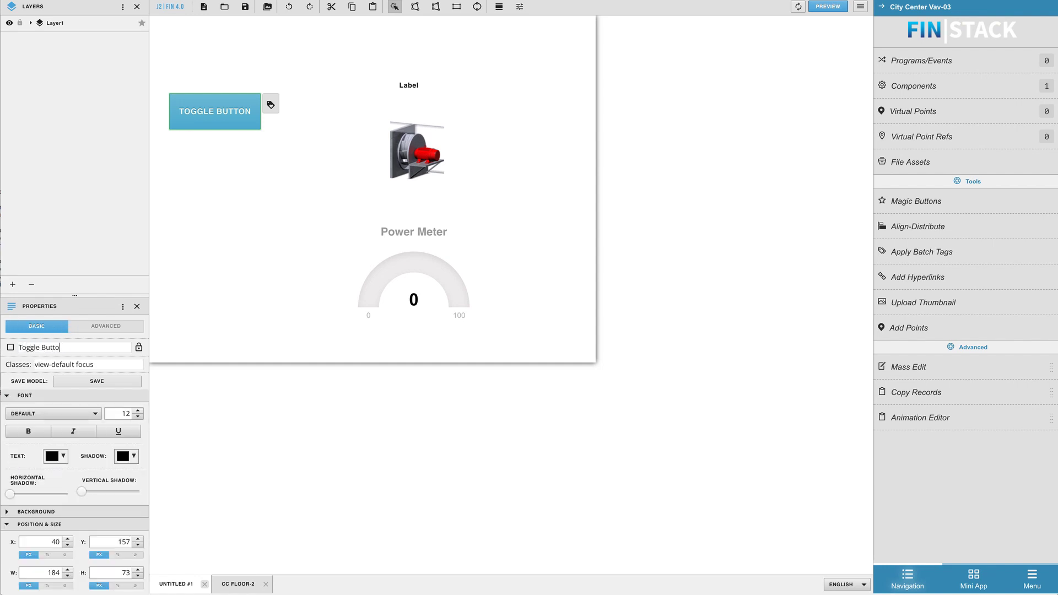
text(n)
click(104, 379)
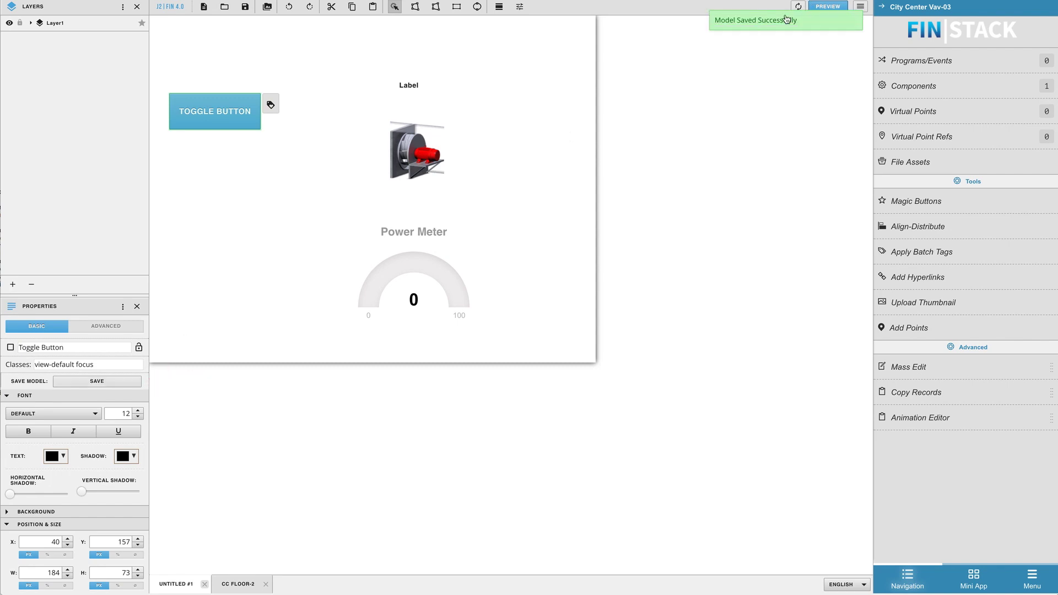
click(328, 68)
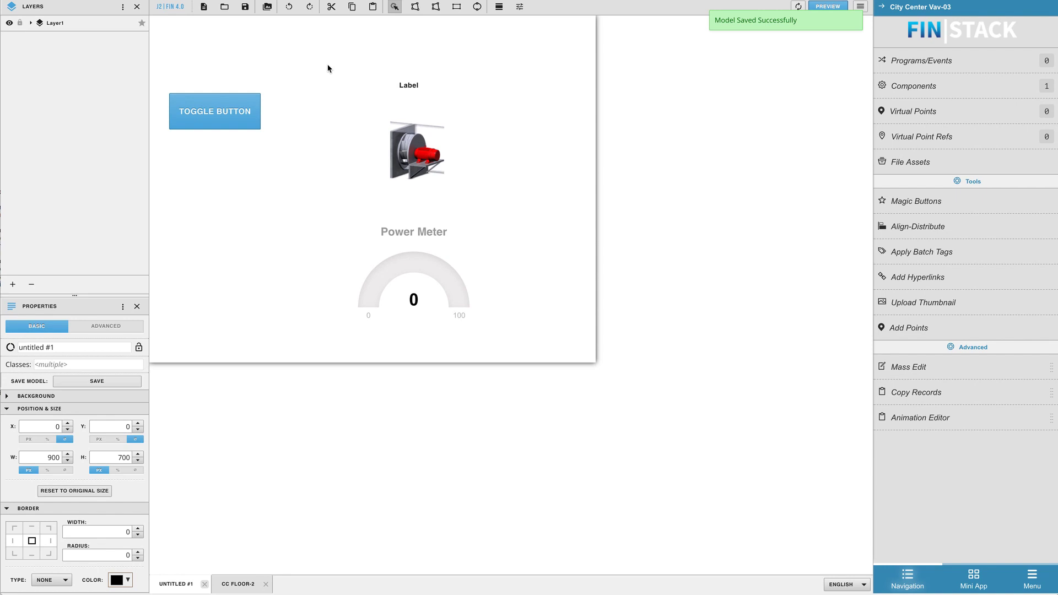
- Open the CC MAIN project in a new tab
click(226, 8)
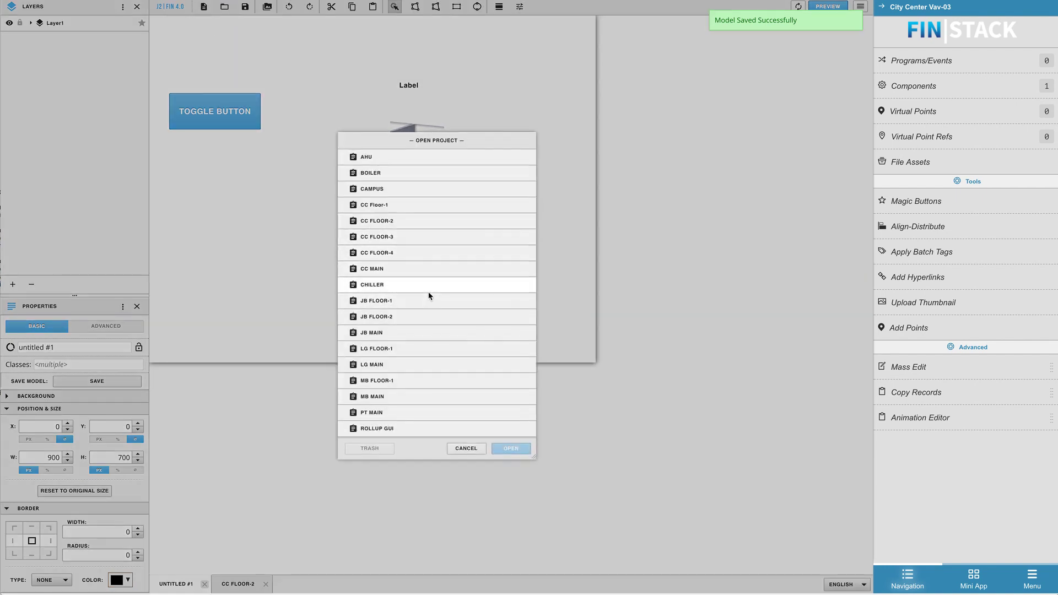
click(413, 269)
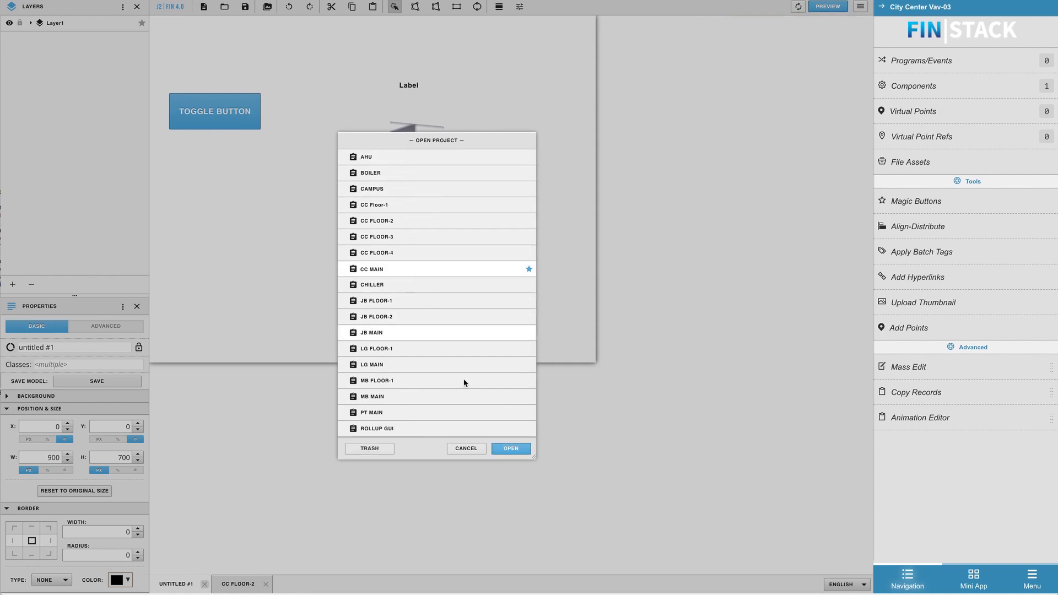
click(512, 450)
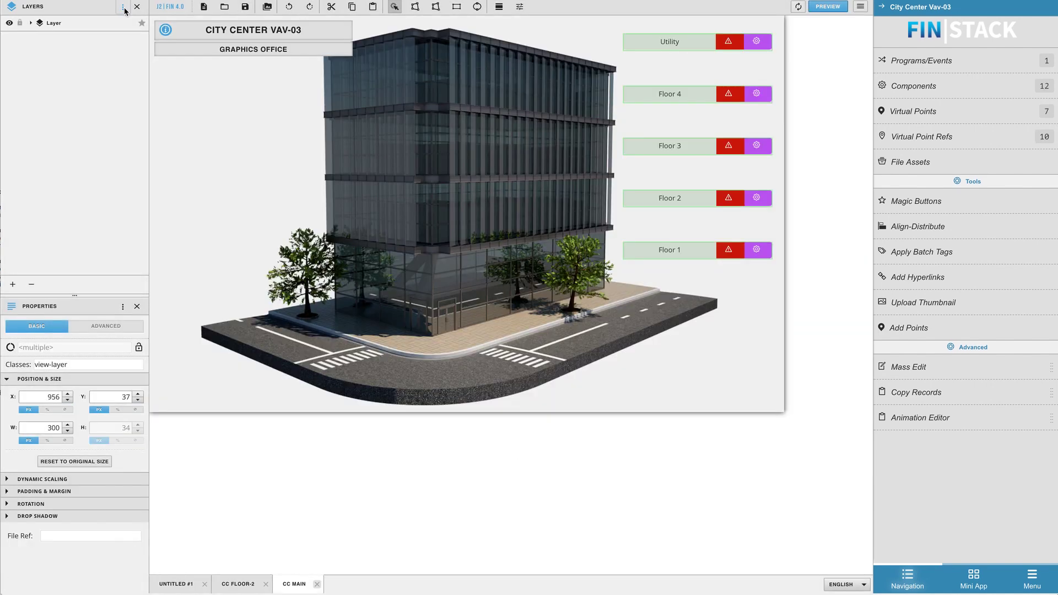
- Search components for 'toggle' and drag the Toggle Button model onto the CC MAIN graphic's top-left
click(123, 7)
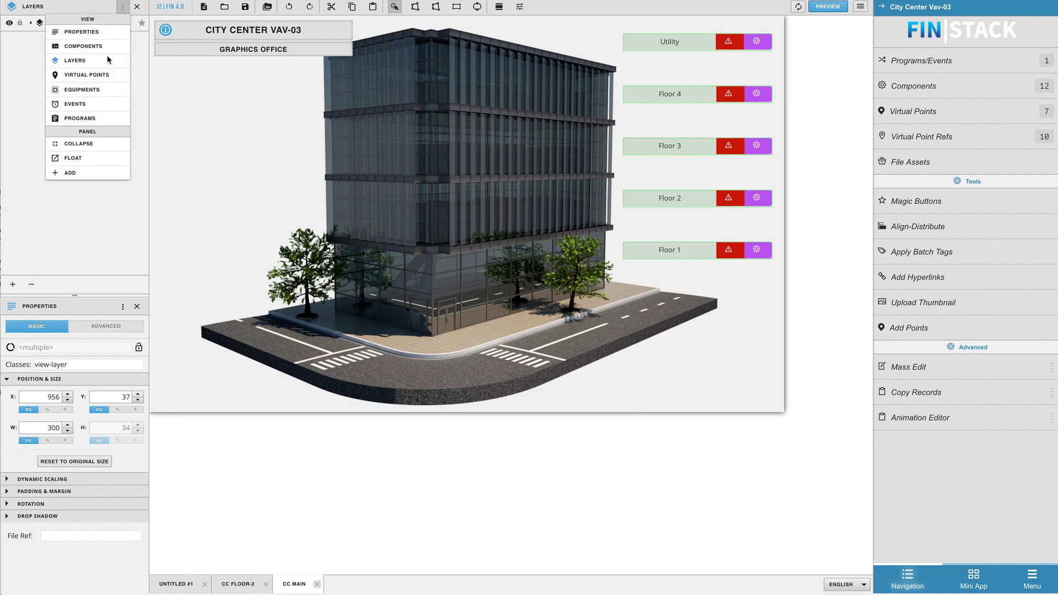
click(88, 43)
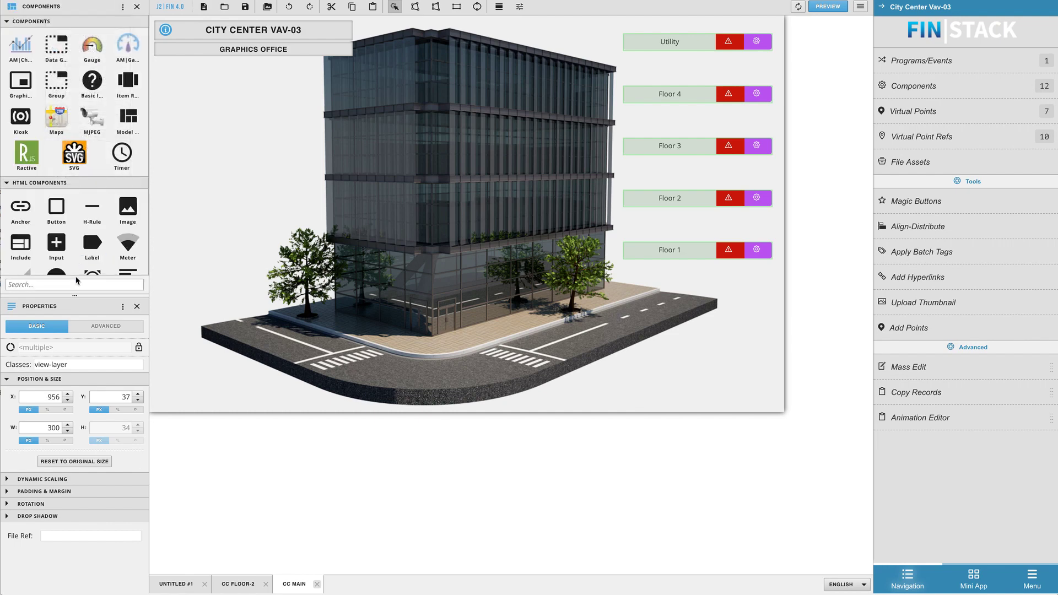
click(130, 279)
text(toggle)
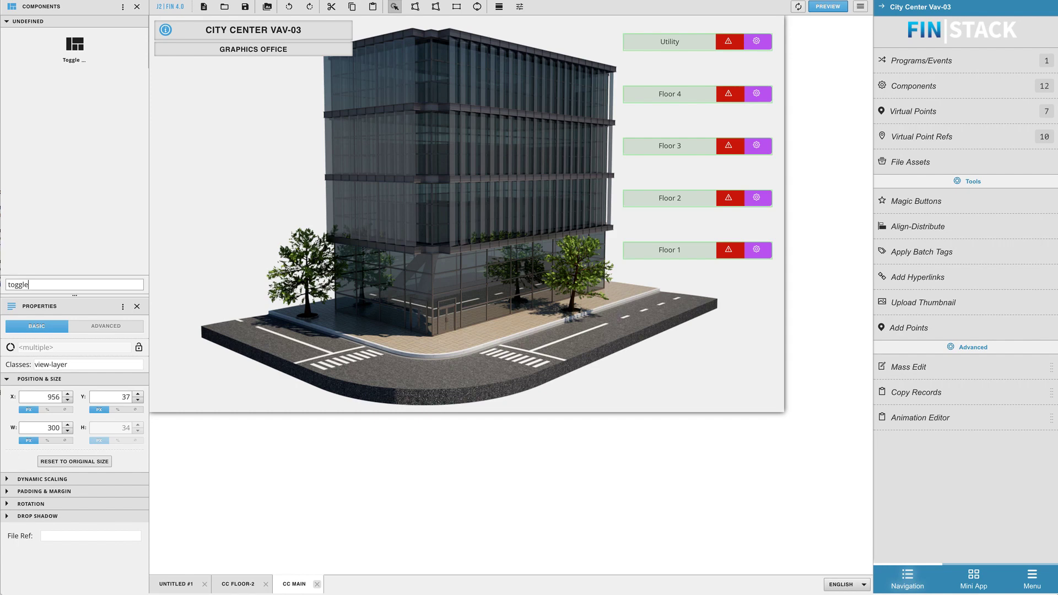
drag(74, 45, 193, 77)
- Check the Toggle Program's code in CC MAIN's programs list without changing it
click(225, 141)
click(122, 306)
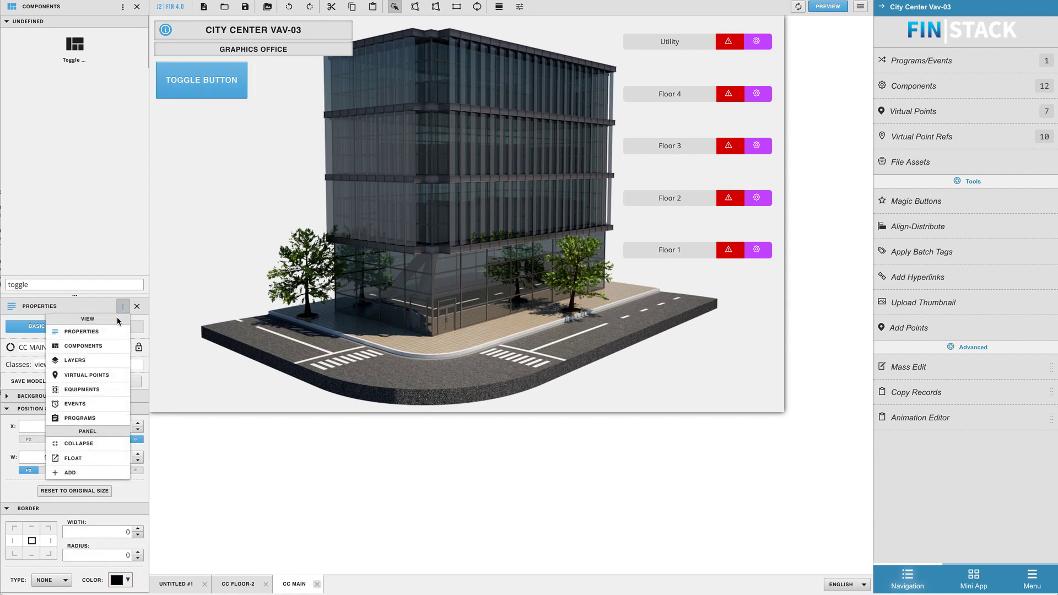
click(81, 421)
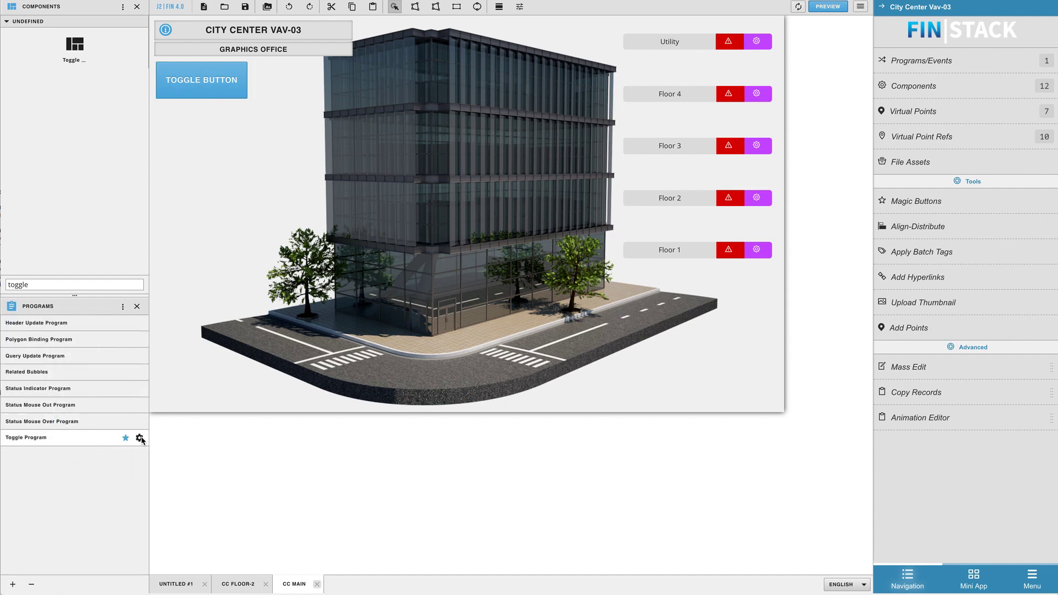
click(139, 438)
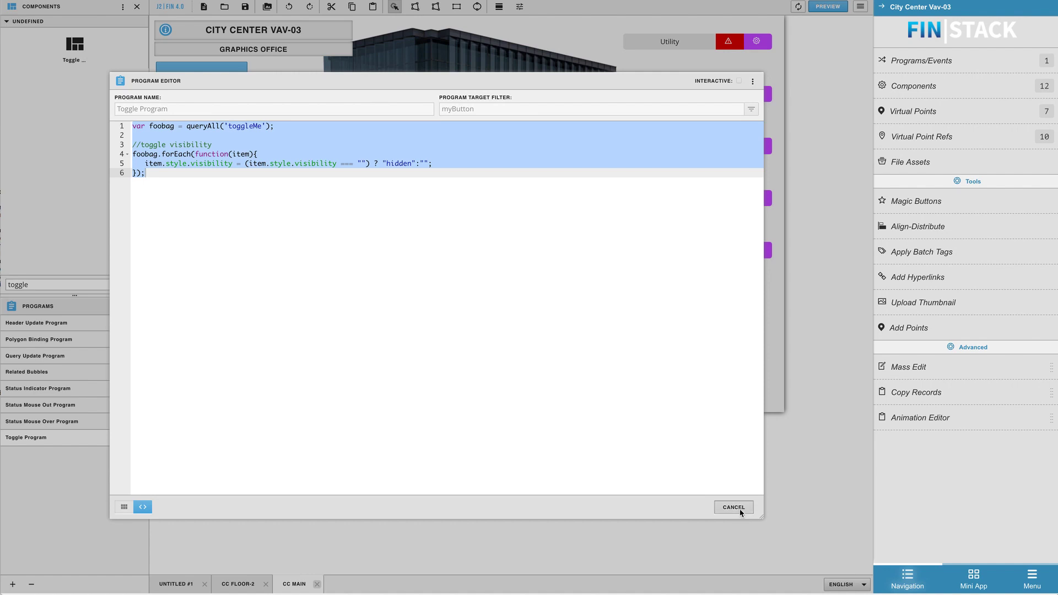
click(738, 508)
- Select the five Utility and Floor status buttons and batch-tag them with toggleMe
drag(777, 275, 699, 39)
right_click(698, 42)
mouse_move(700, 43)
mouse_move(716, 134)
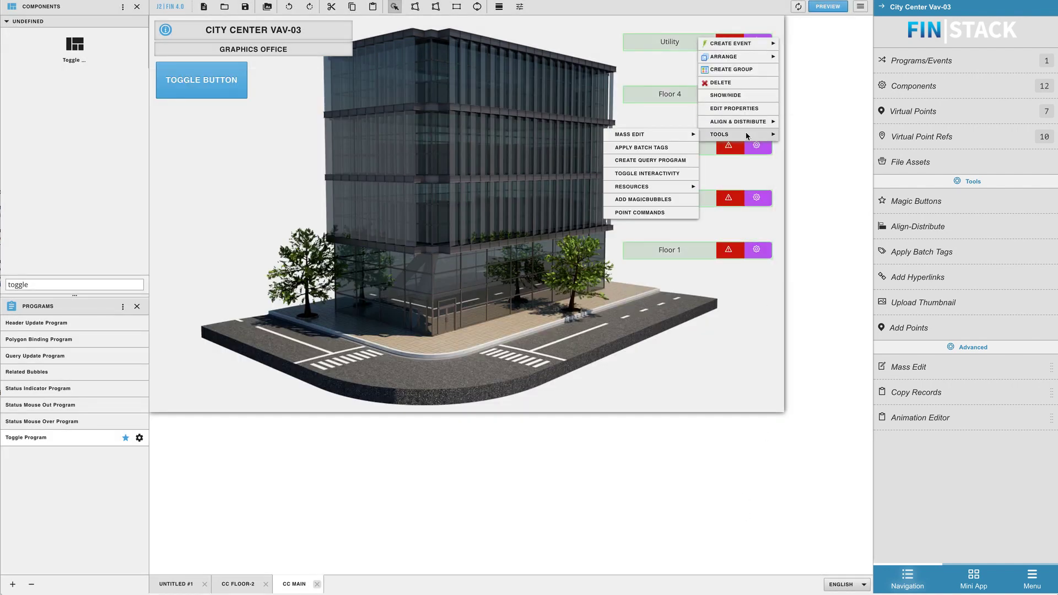
click(654, 155)
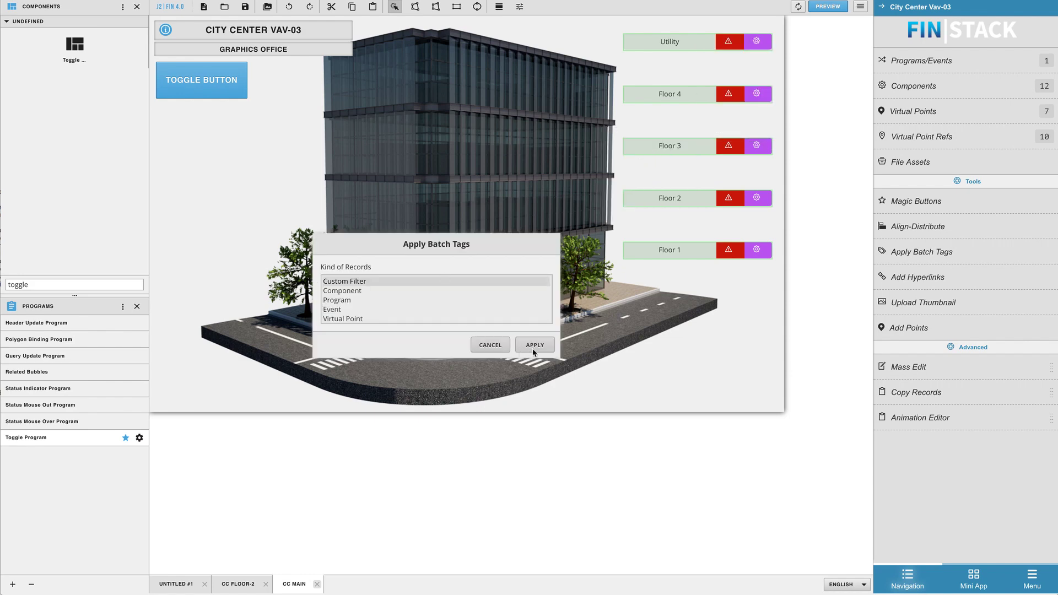
click(533, 354)
click(399, 307)
text(toggleMe)
click(548, 355)
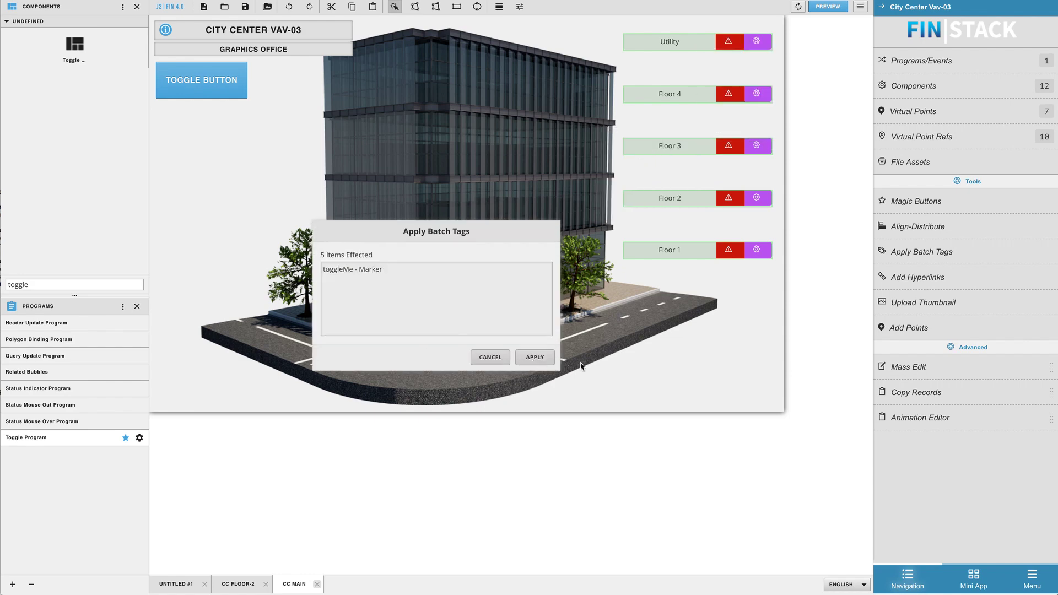
click(545, 358)
- Preview CC MAIN and use the Toggle Button to hide and restore the Utility and Floor 1–4 markers
click(827, 6)
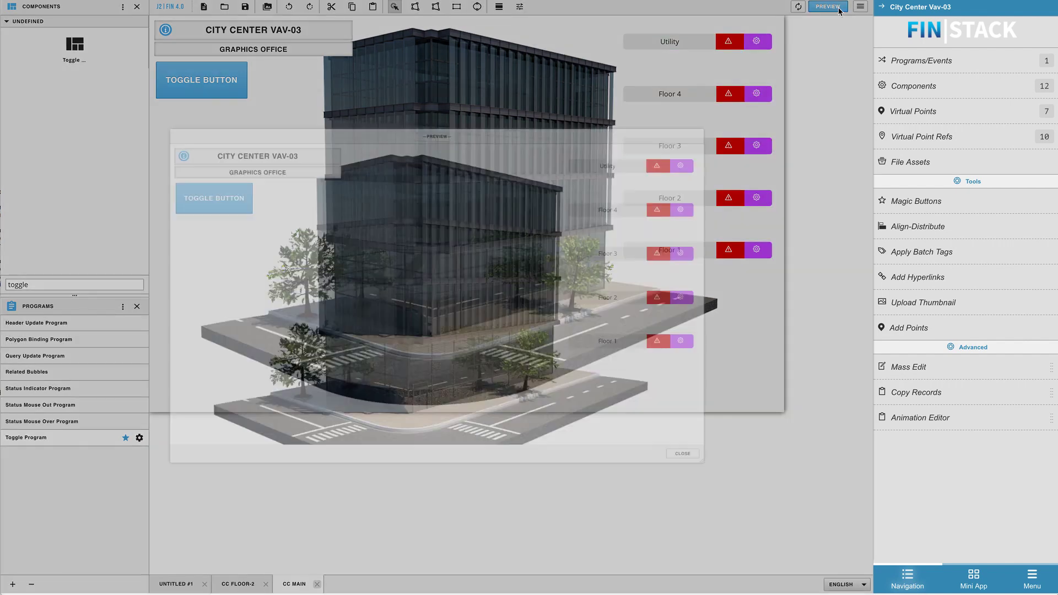
click(198, 179)
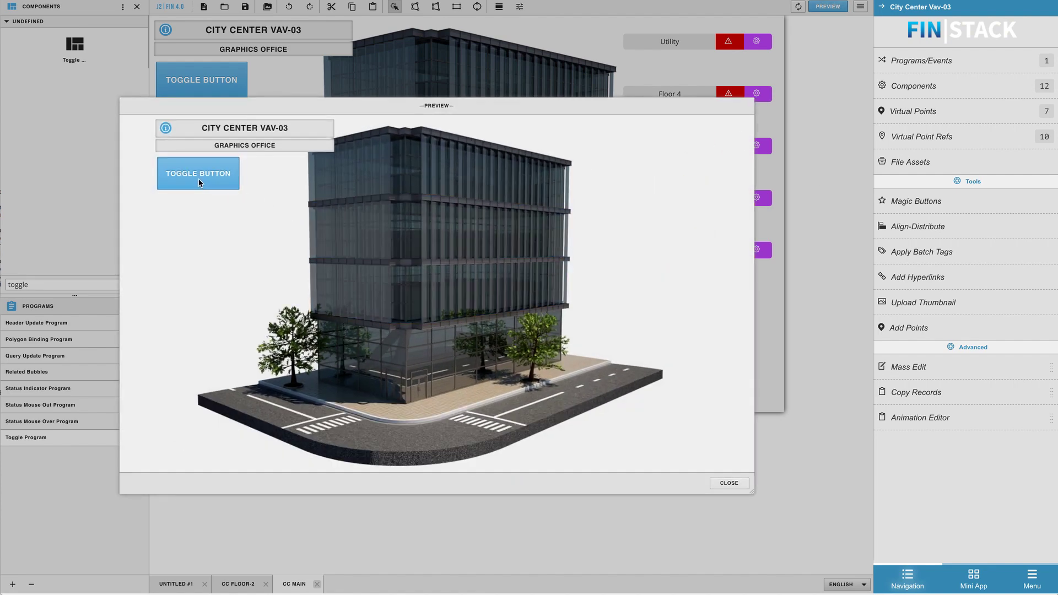
click(198, 180)
click(198, 179)
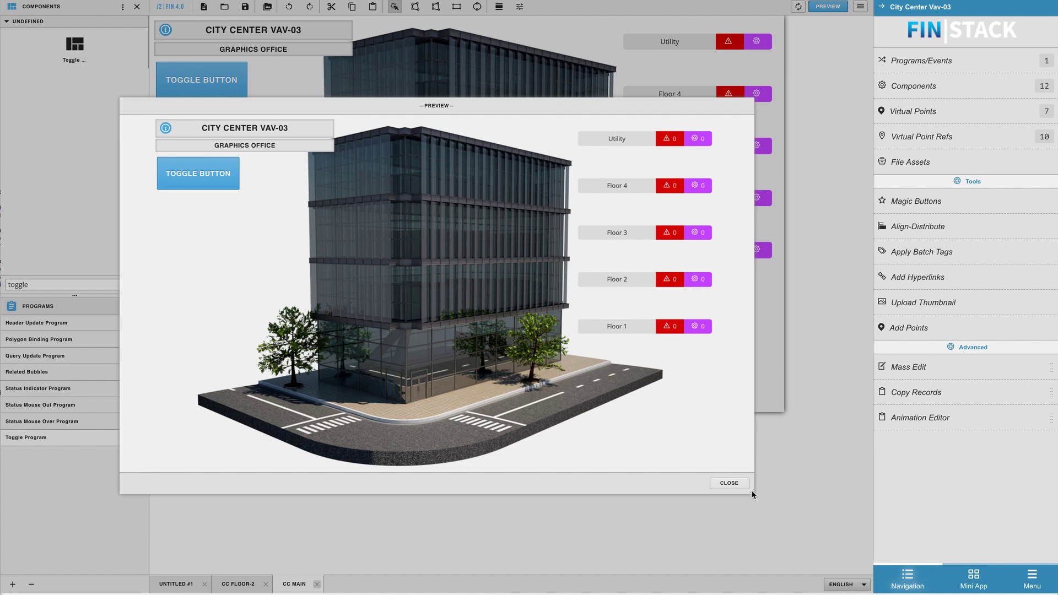